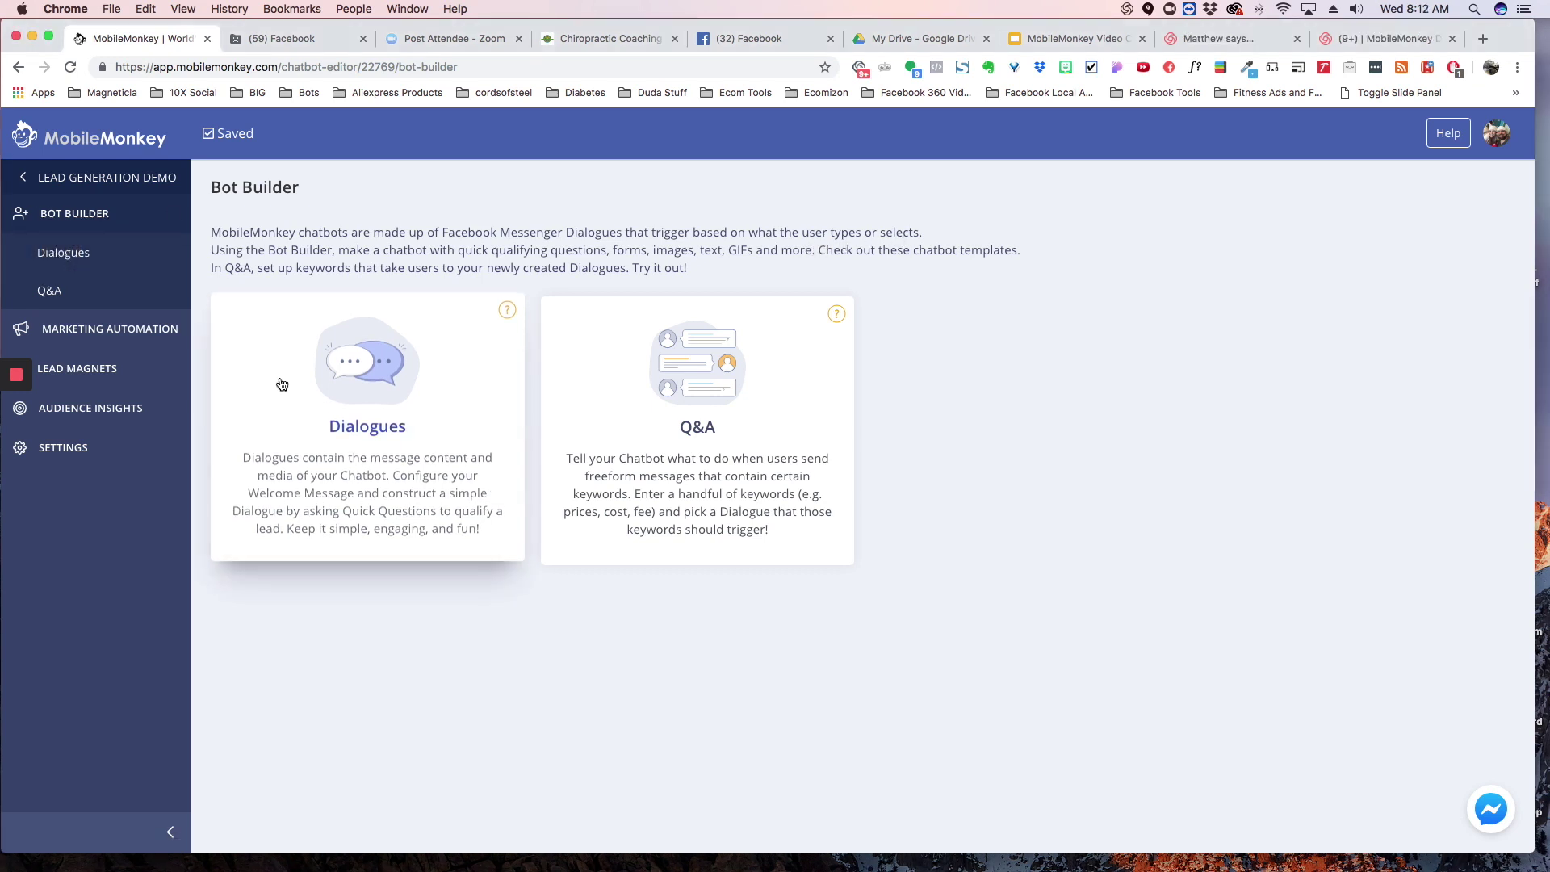
Open the Dialogues editor on the Welcome Dialogue and collapse the Default Folder
{"action": "left_click", "coordinate": [390, 408]}
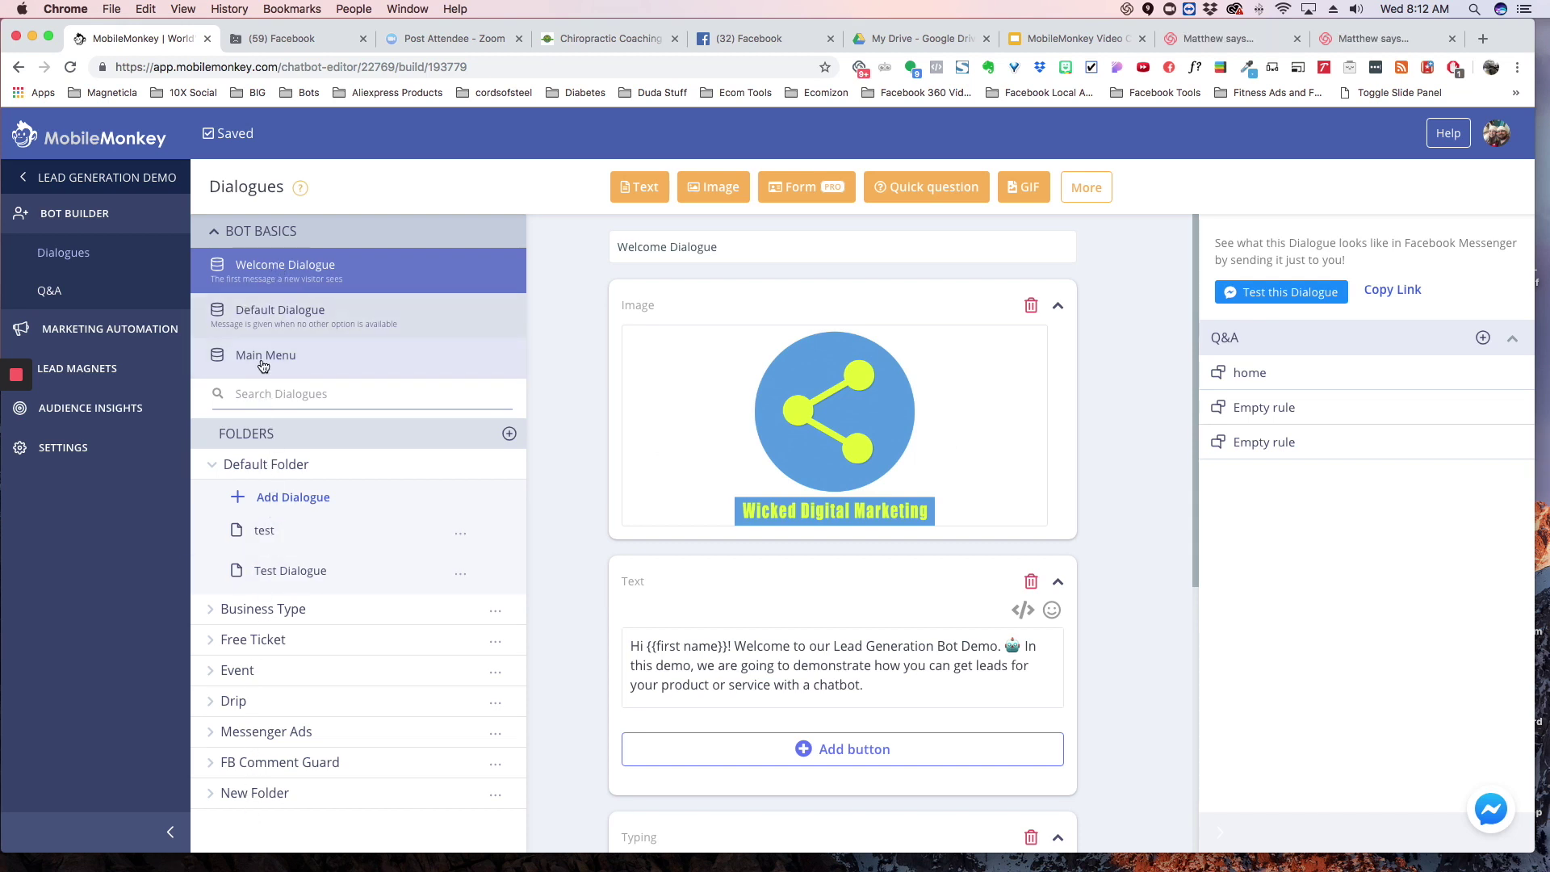
{"action": "left_click", "coordinate": [211, 466]}
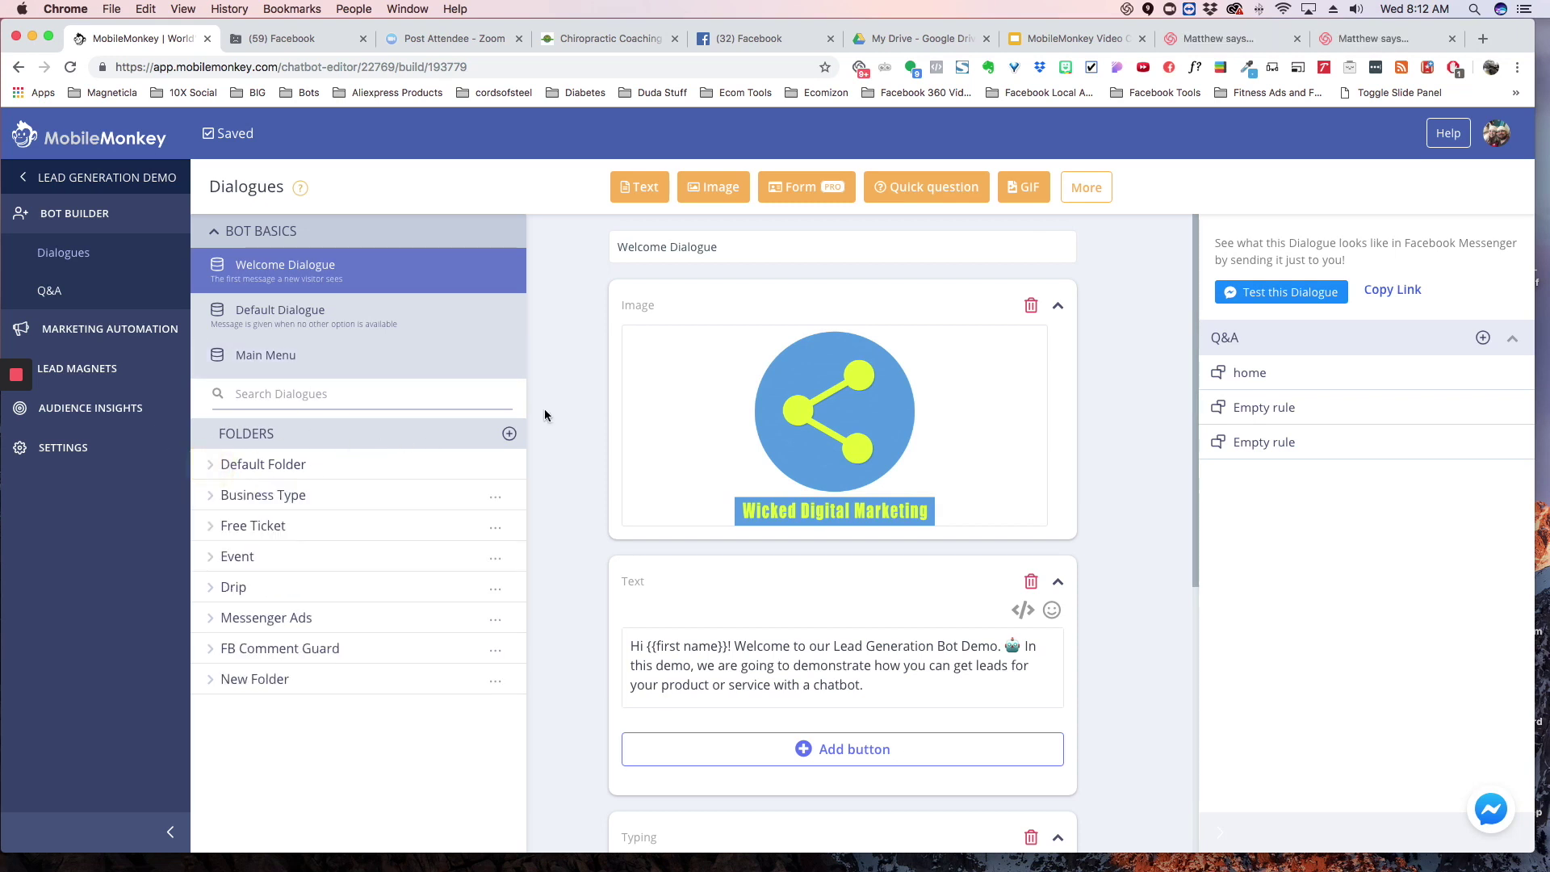
Create the 'New Folder Demo' folder, drag it below Default Folder, and expand it
{"action": "left_click", "coordinate": [211, 464]}
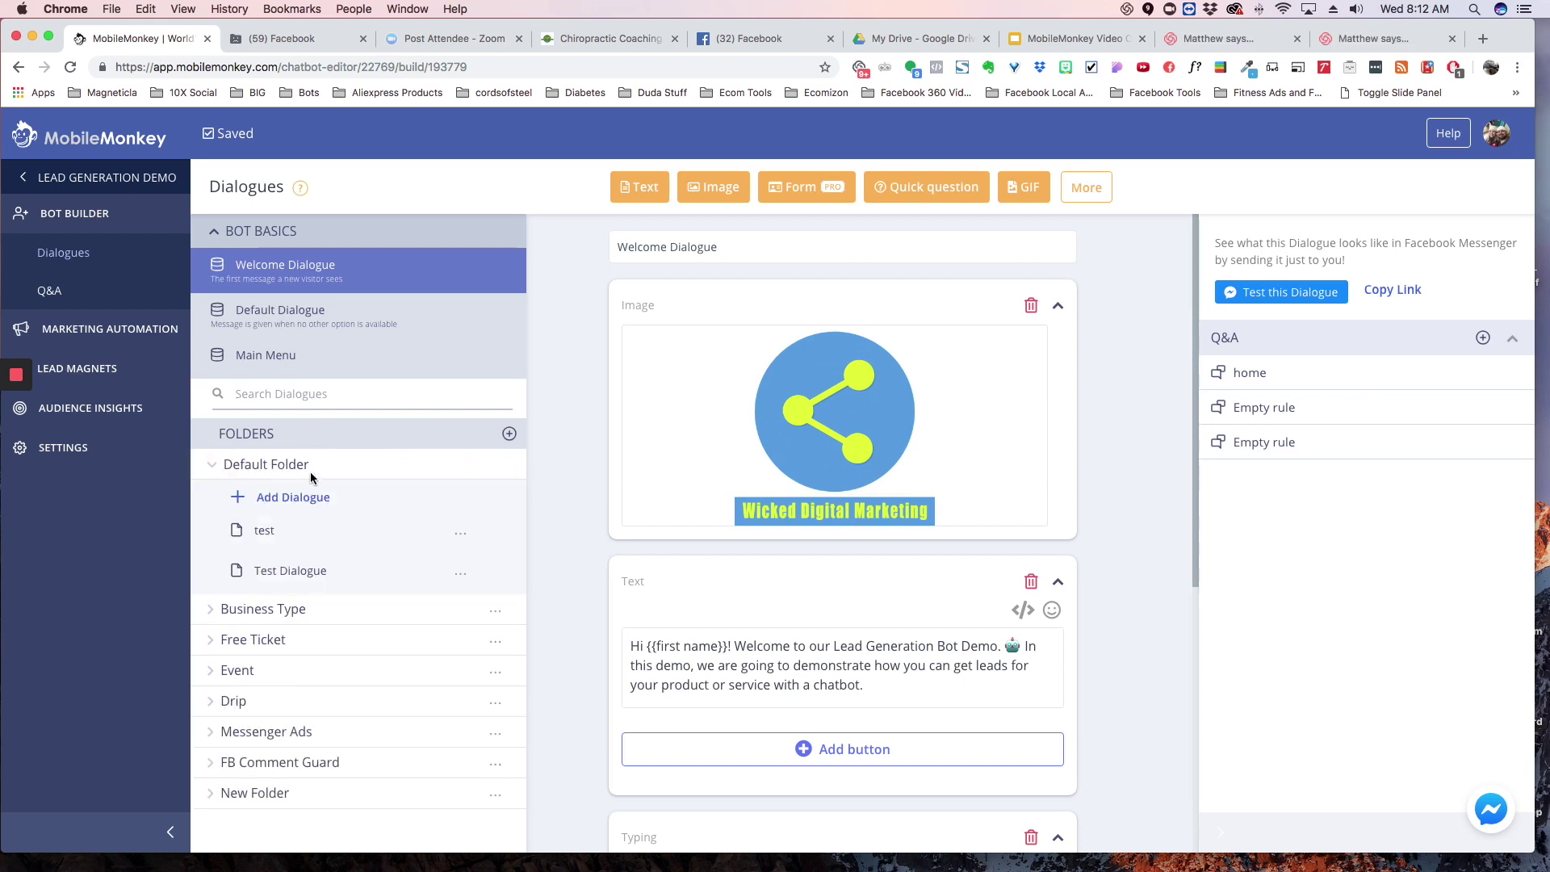
{"action": "left_click", "coordinate": [509, 433]}
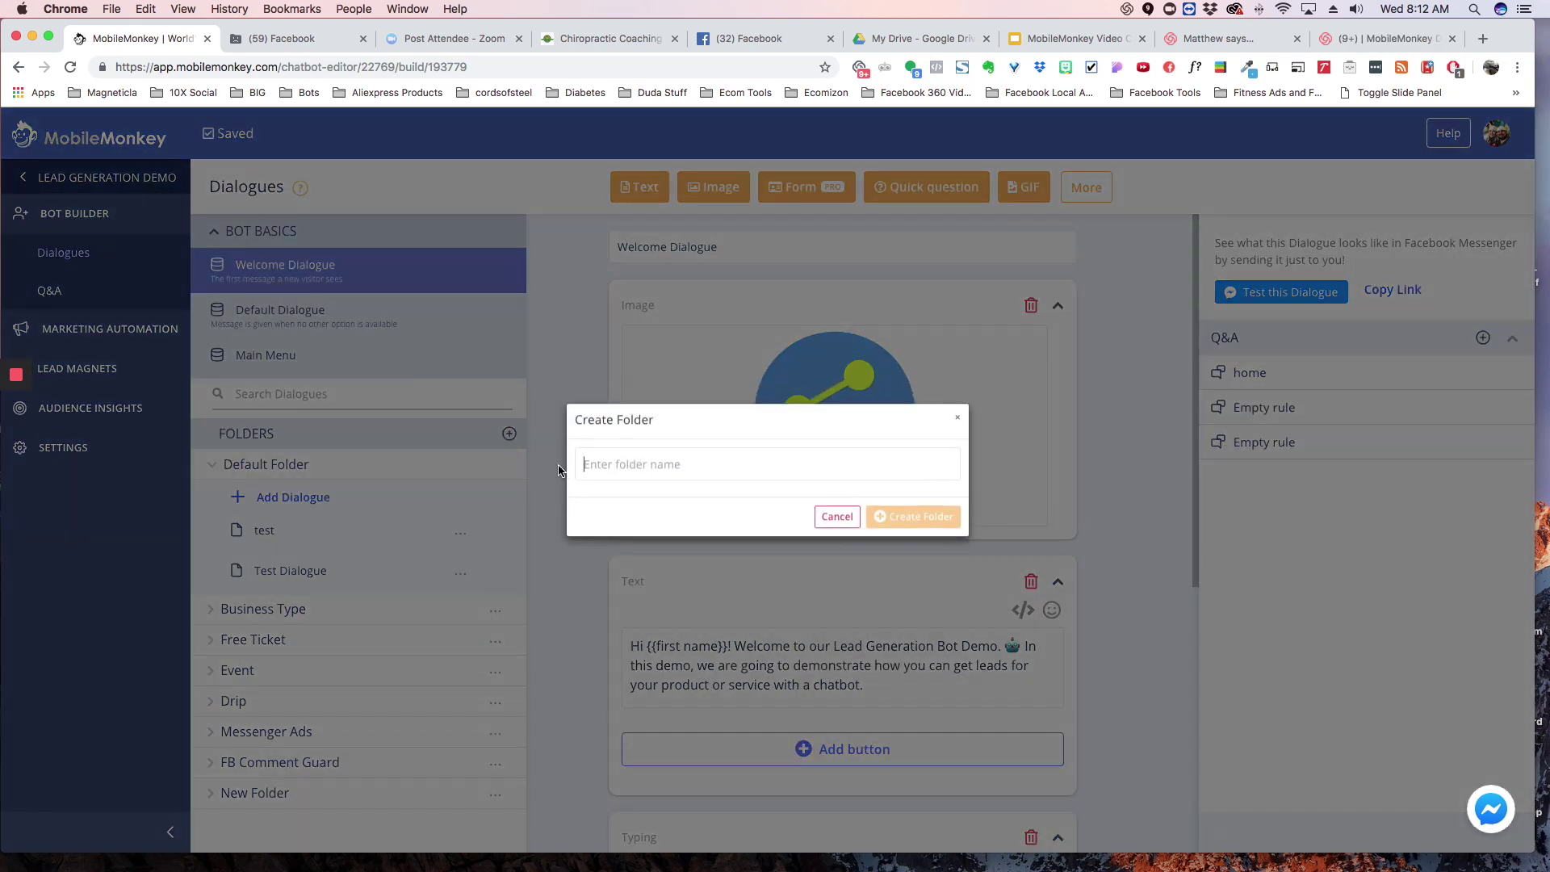
{"action": "type", "text": "New Folder D"}
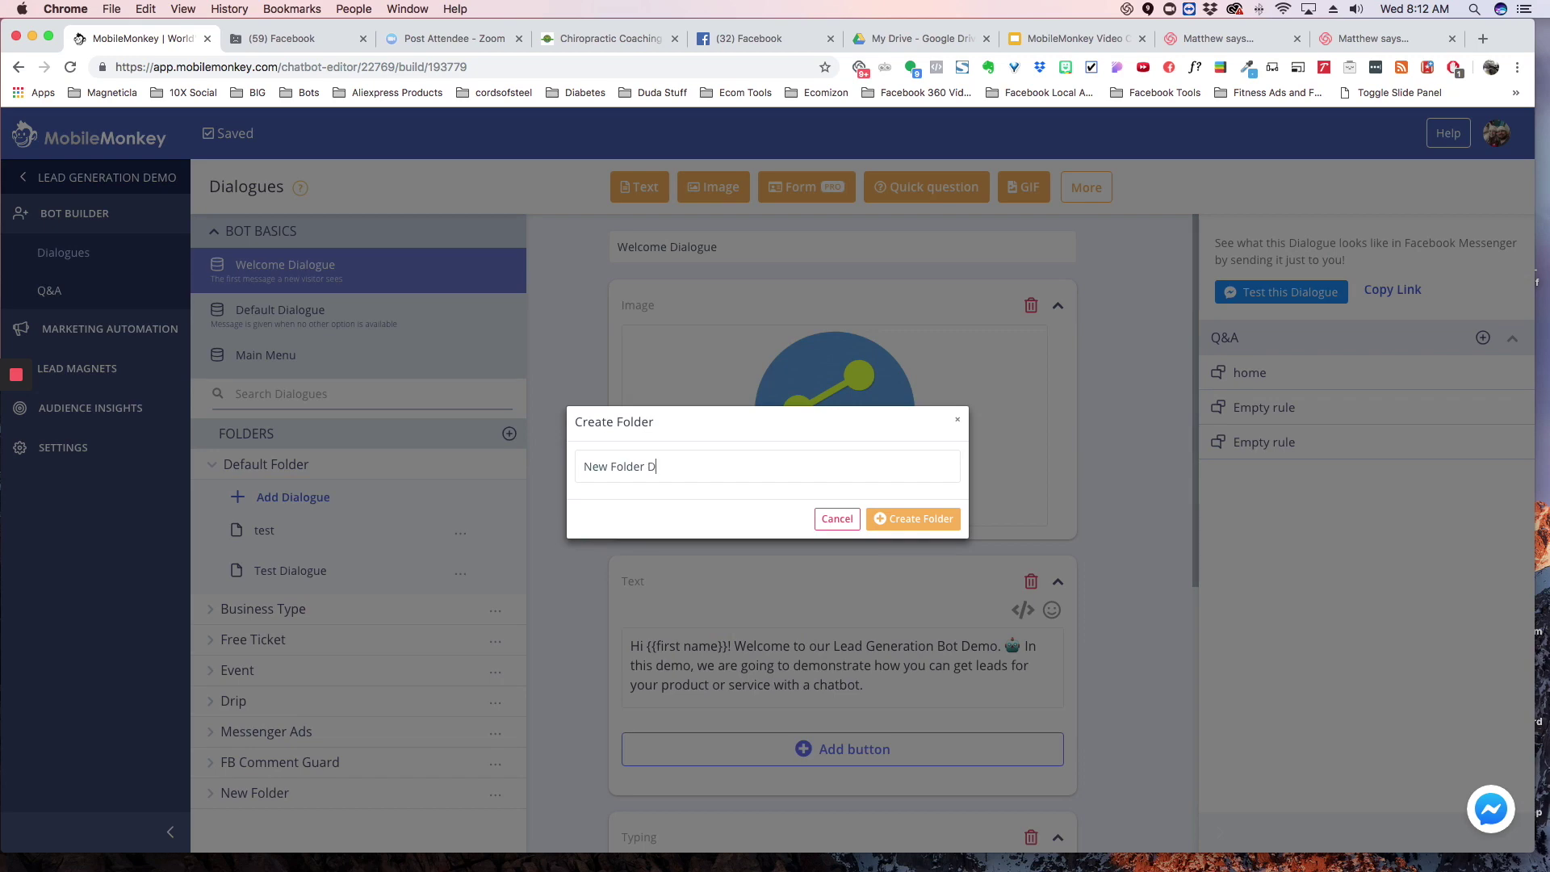
{"action": "type", "text": "emo"}
{"action": "key", "text": "Return"}
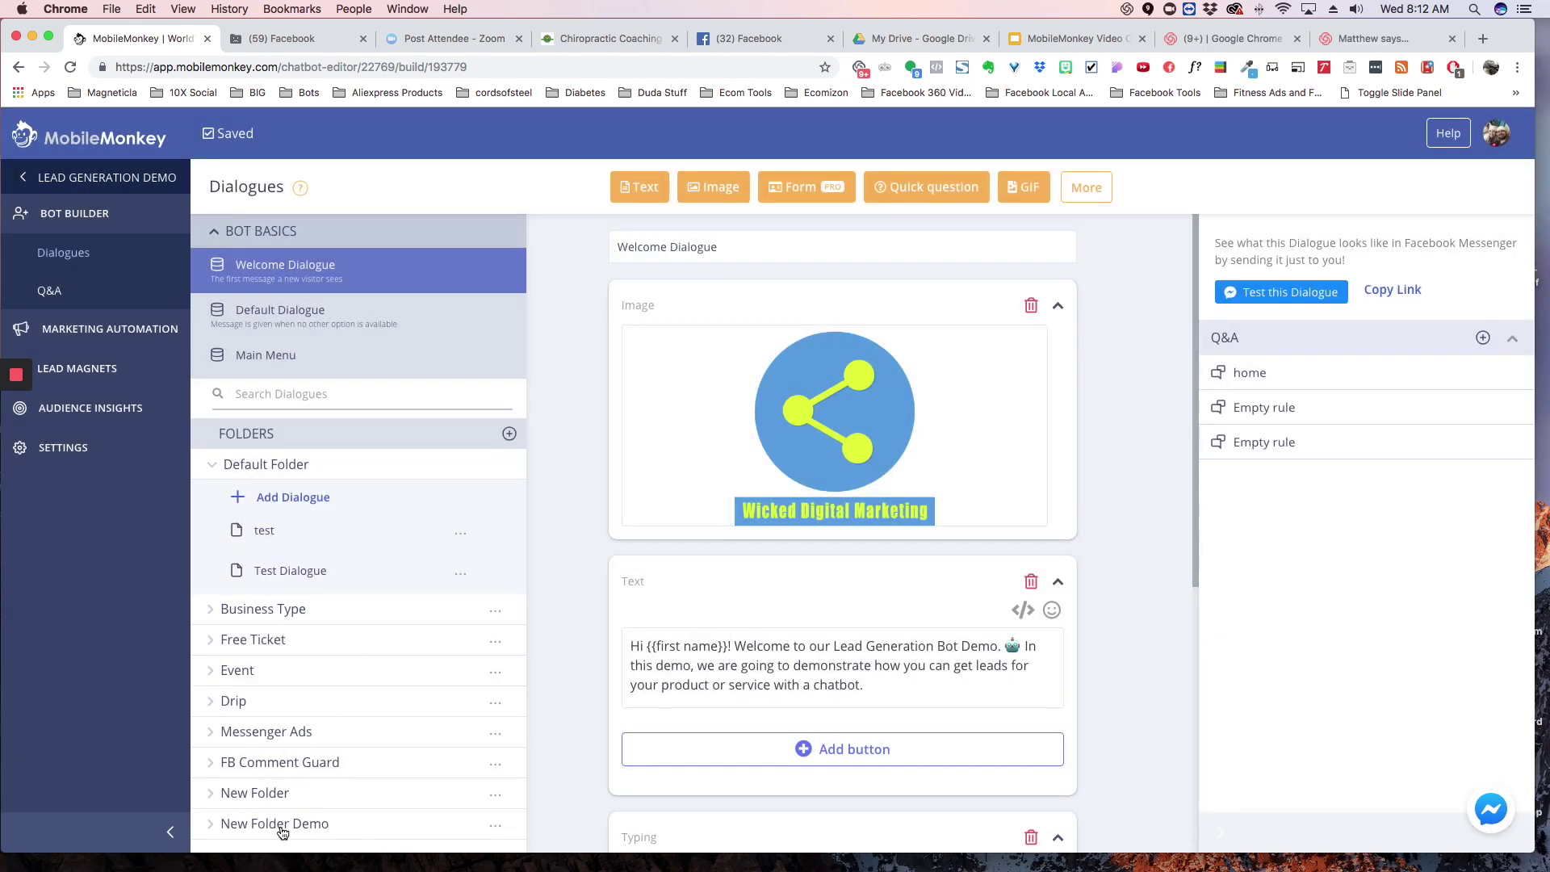
{"action": "left_click_drag", "start_coordinate": [286, 824], "coordinate": [280, 614]}
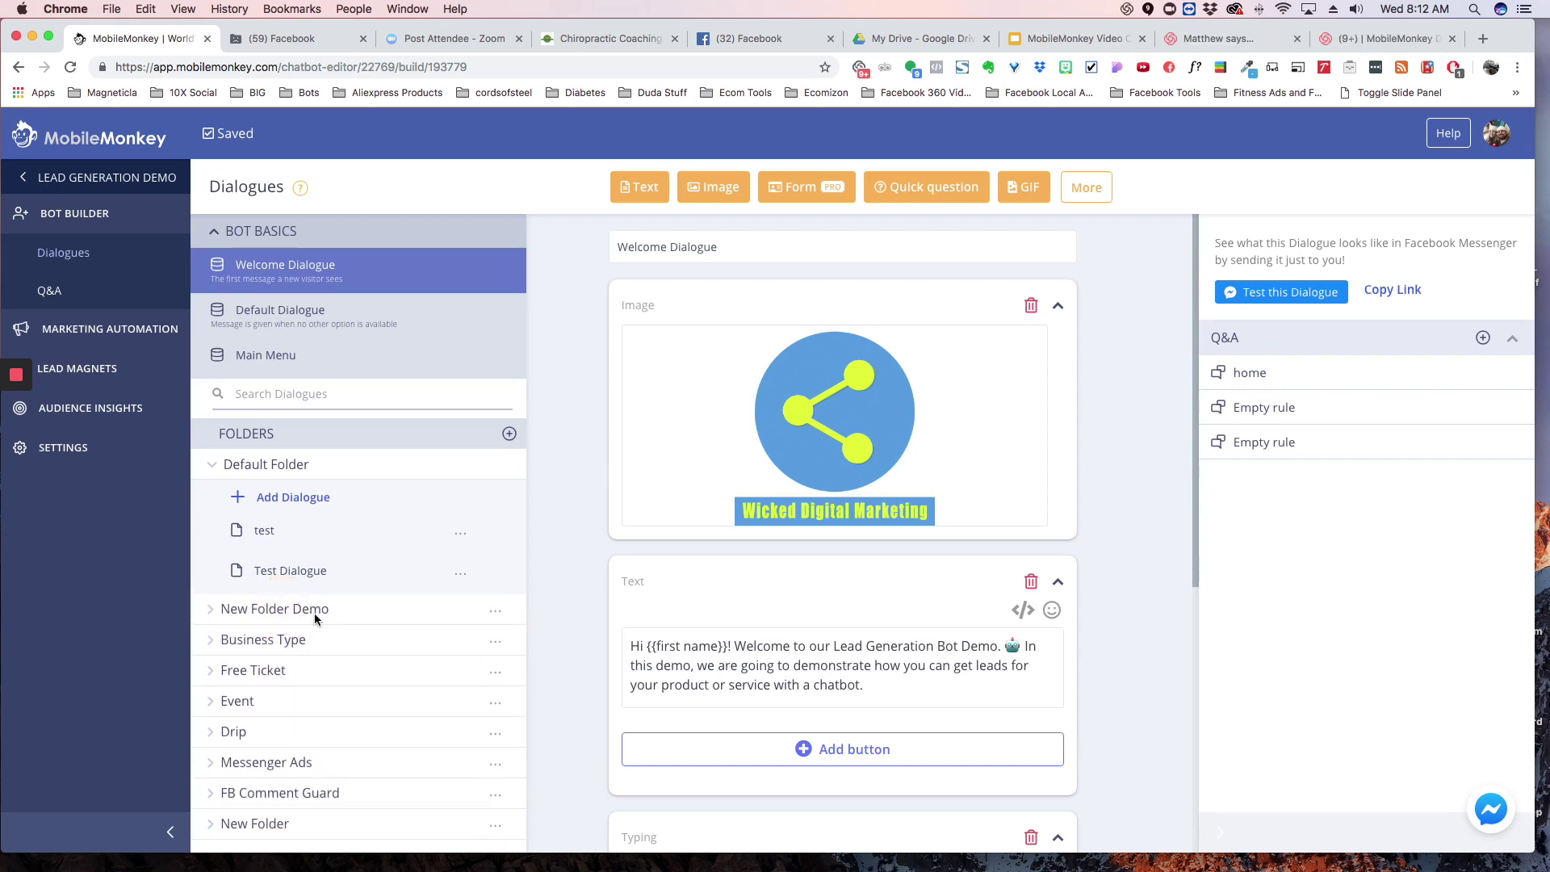
{"action": "left_click", "coordinate": [211, 609]}
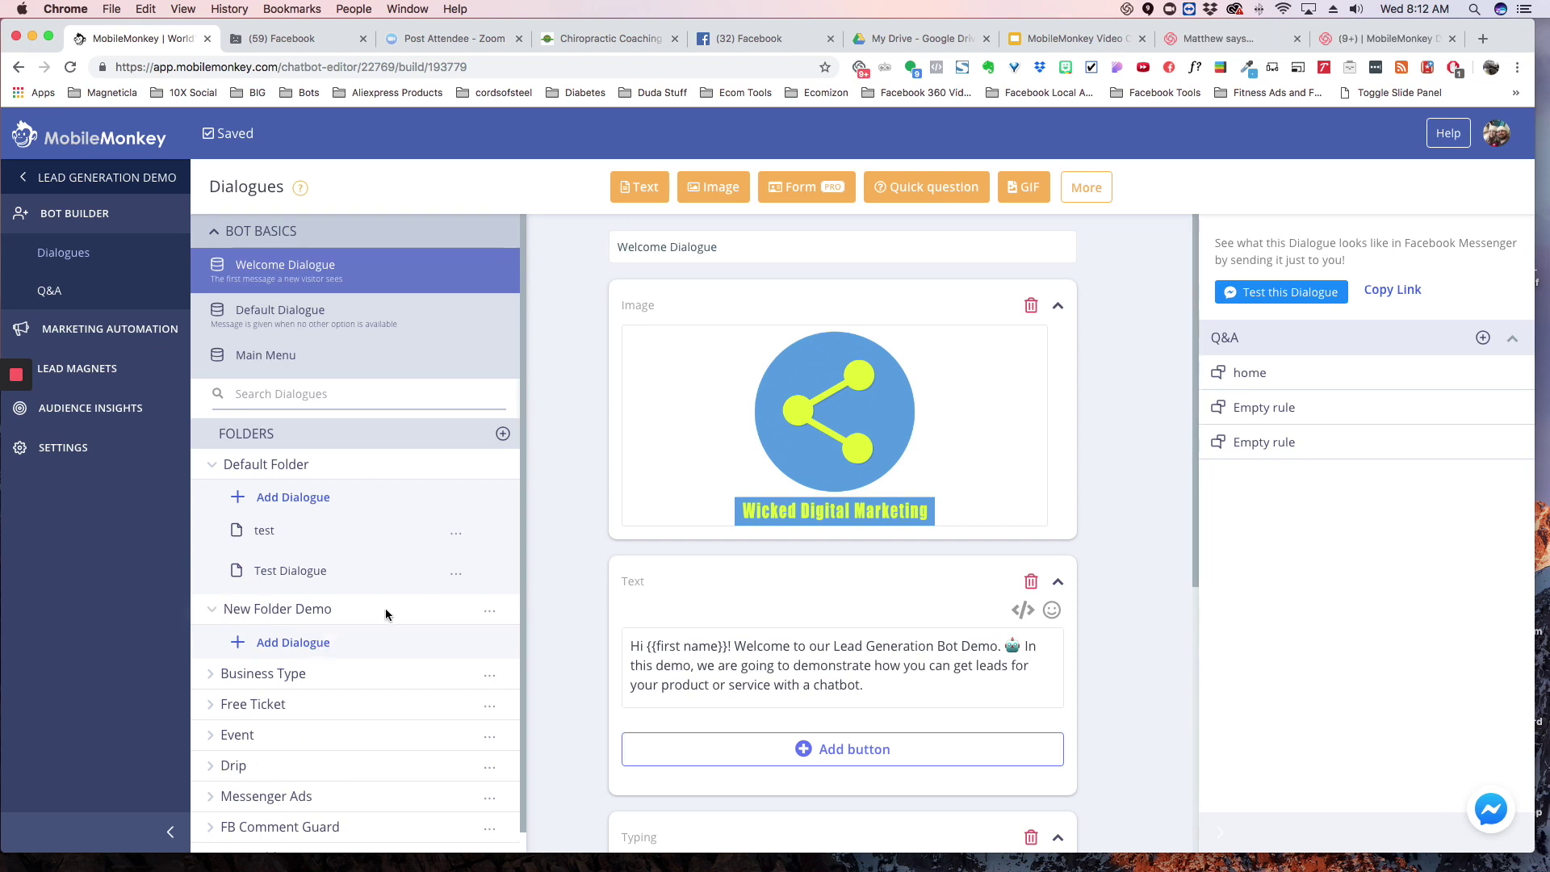
{"action": "left_click", "coordinate": [277, 644]}
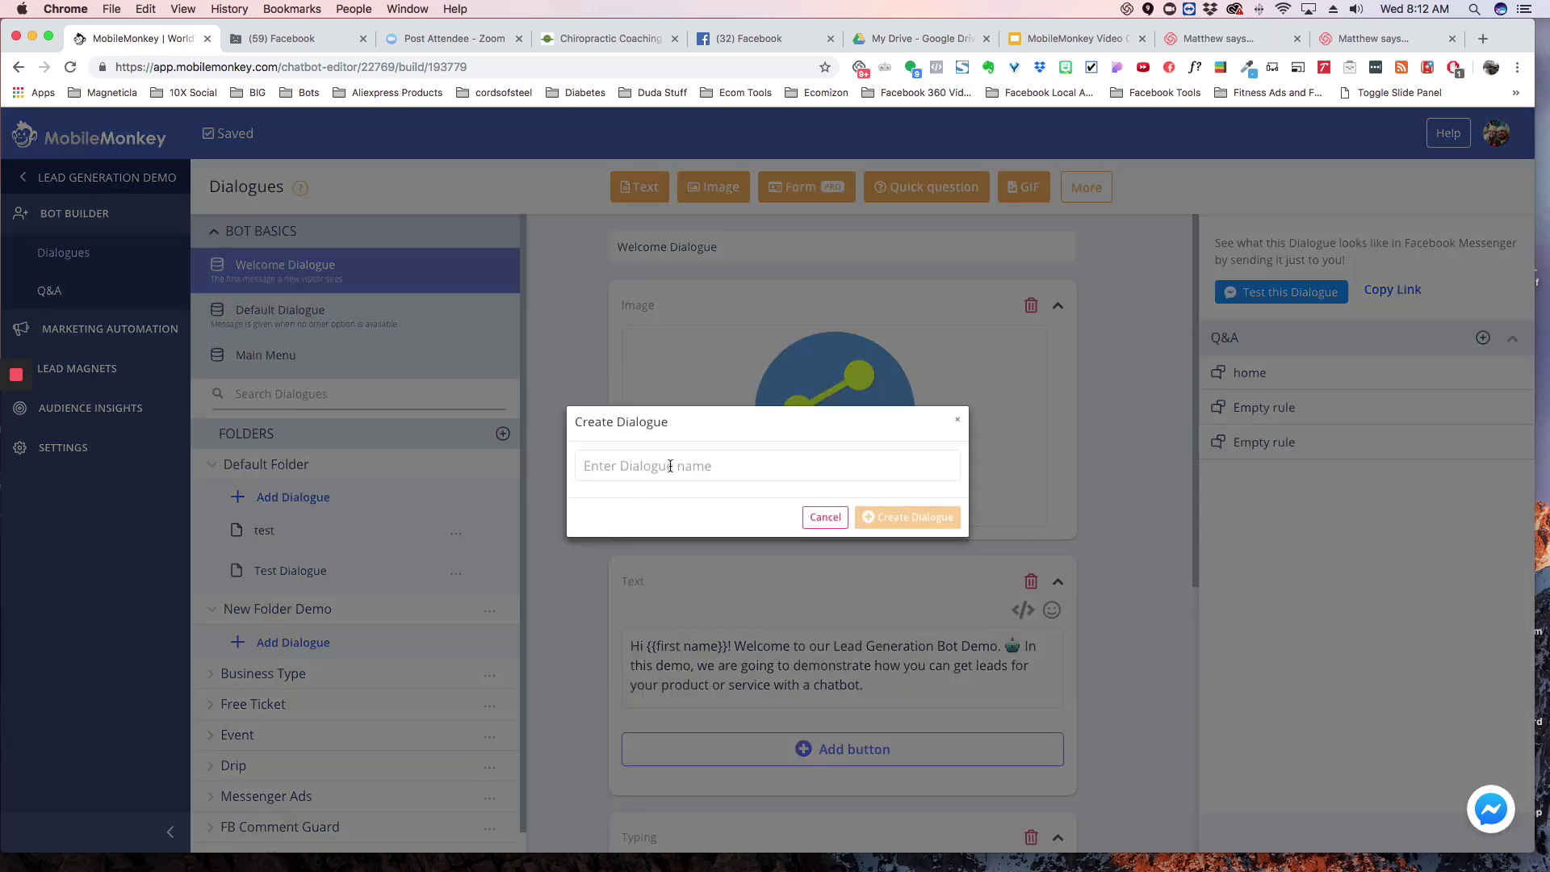
Name the new dialogue 'New Demo' and create it inside New Folder Demo
{"action": "left_click", "coordinate": [669, 466]}
{"action": "type", "text": "New Dia"}
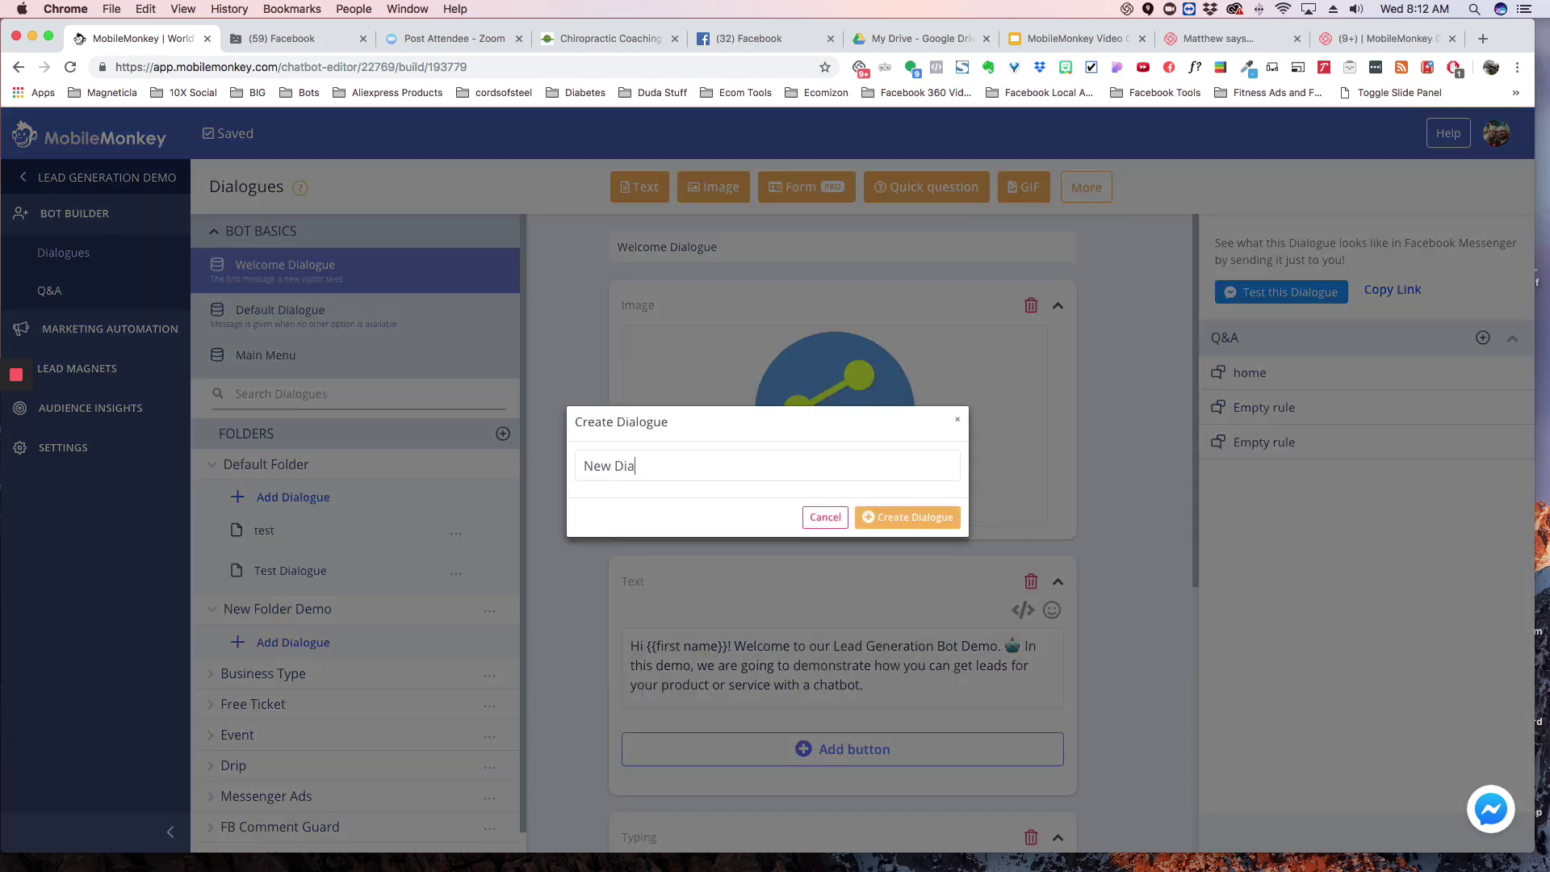
{"action": "key", "text": "BackSpace"}
{"action": "key", "text": "BackSpace"}
{"action": "type", "text": "emo"}
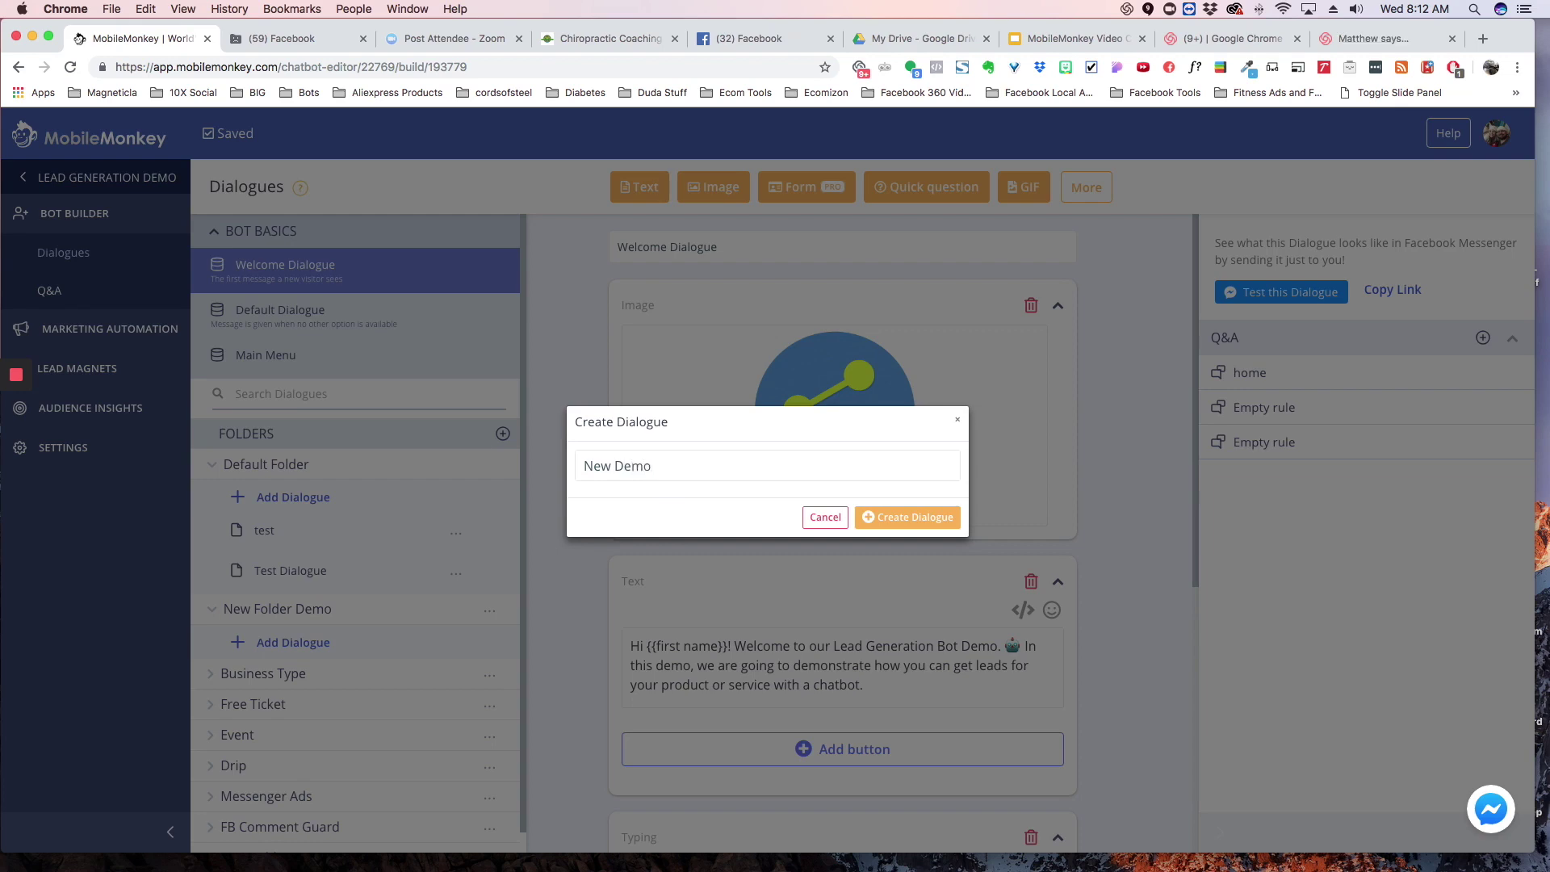
{"action": "left_click", "coordinate": [909, 518]}
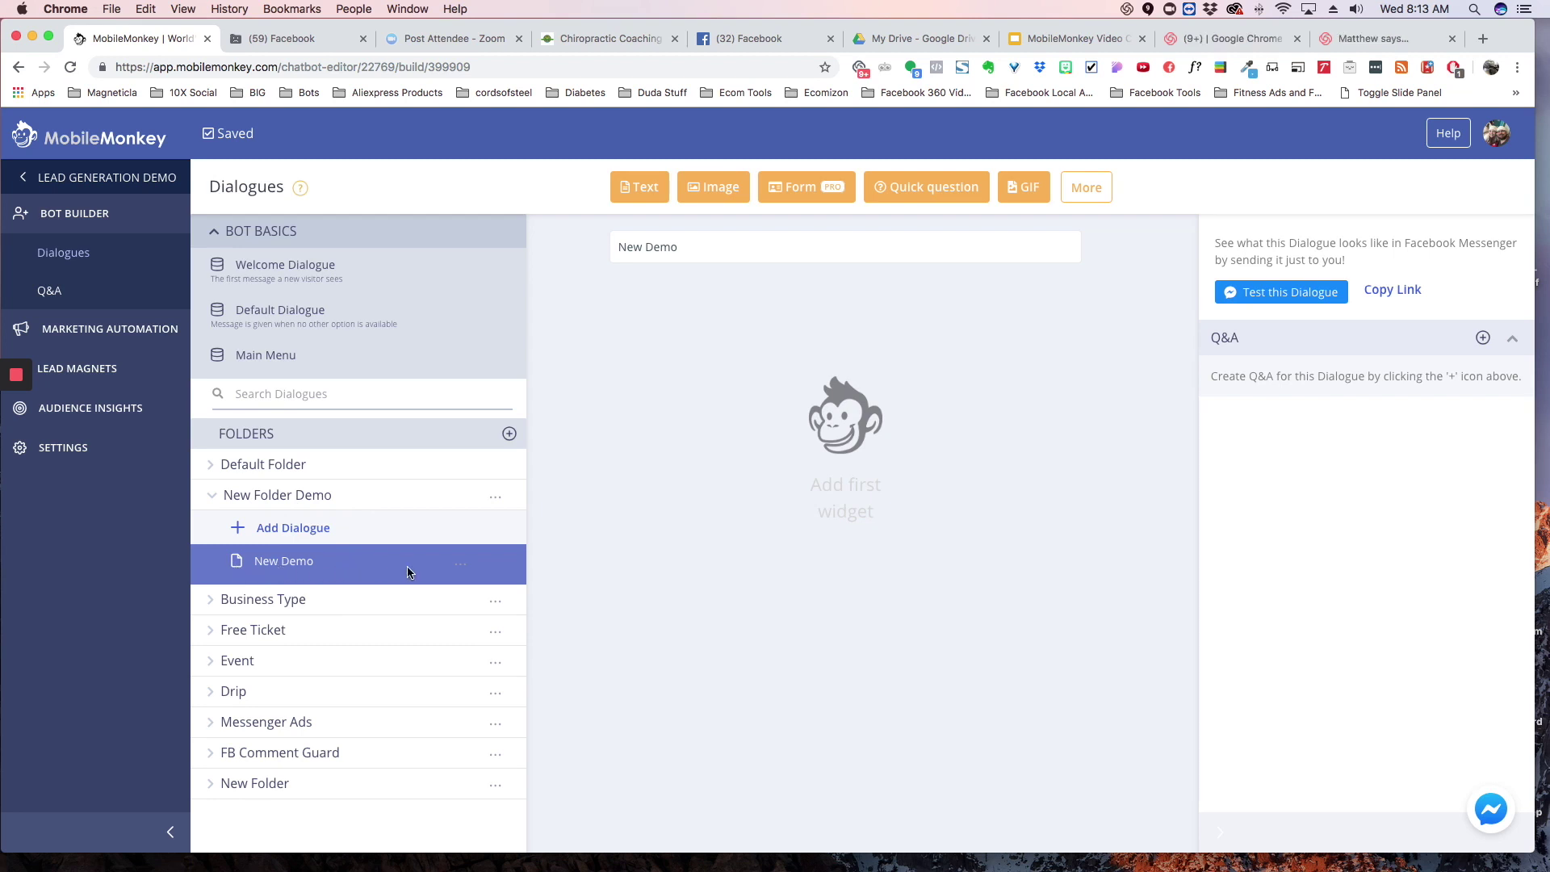
{"action": "left_click", "coordinate": [459, 567]}
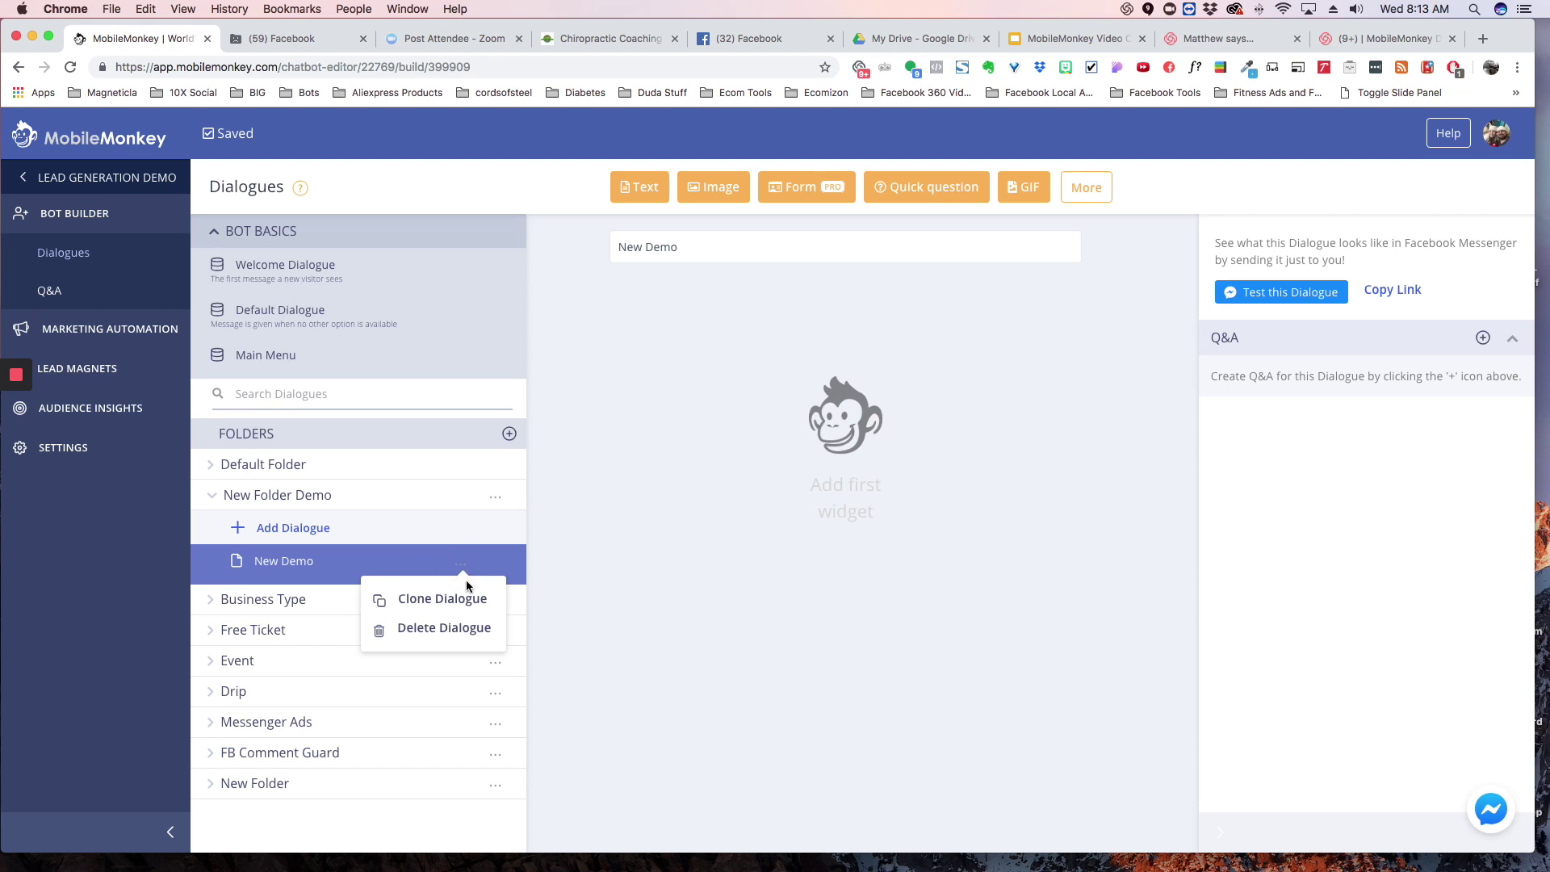
Clone New Demo and rename 'Copy of New Demo' to 'Demo 2'
{"action": "left_click", "coordinate": [451, 599]}
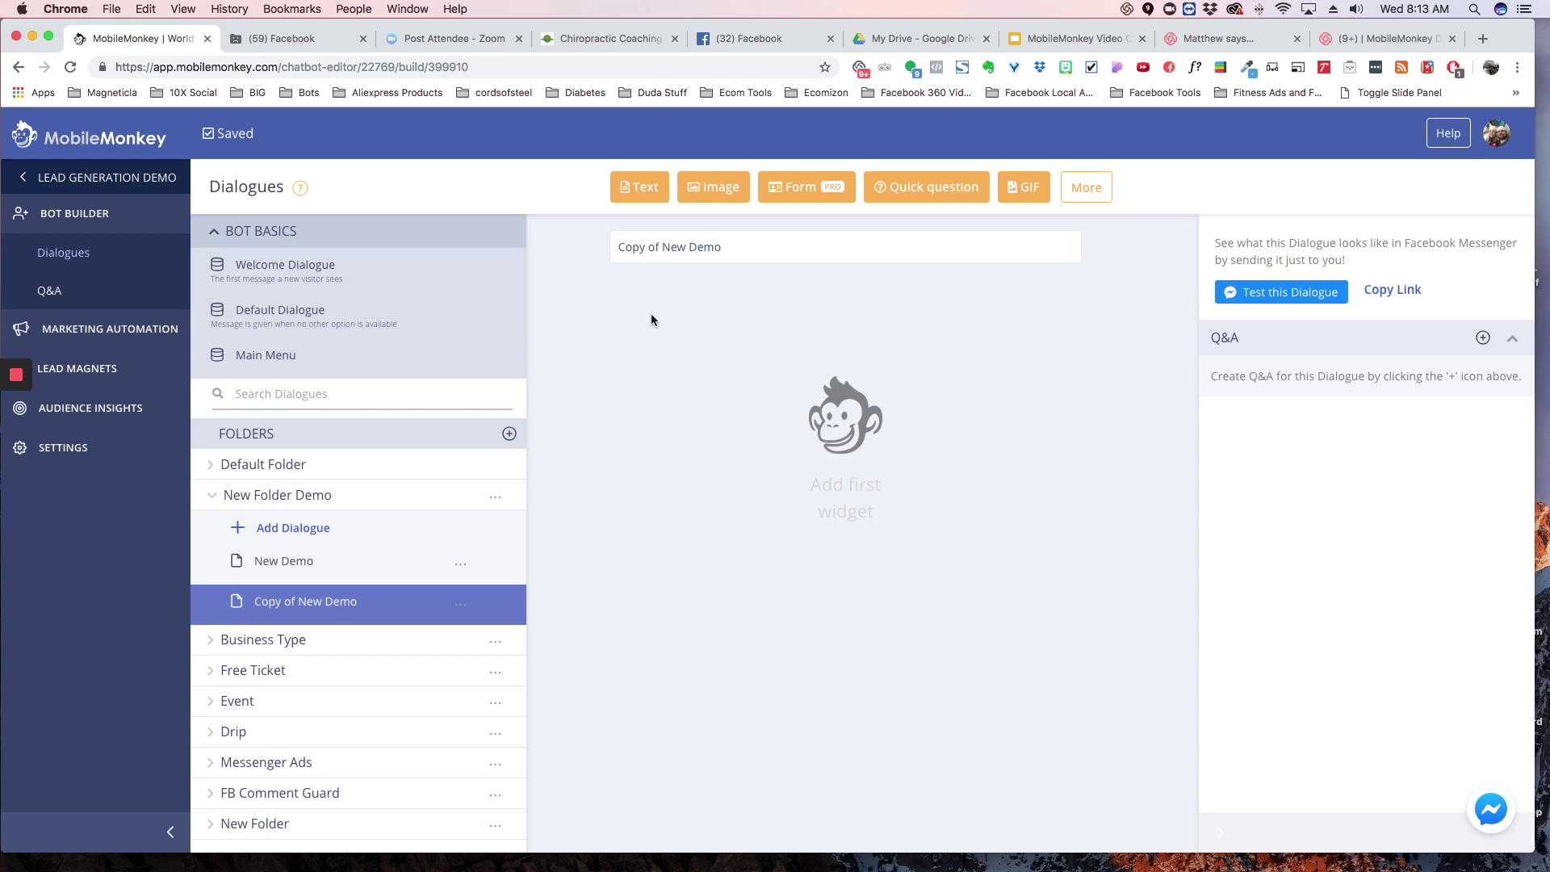
{"action": "left_click_drag", "start_coordinate": [736, 247], "coordinate": [546, 242]}
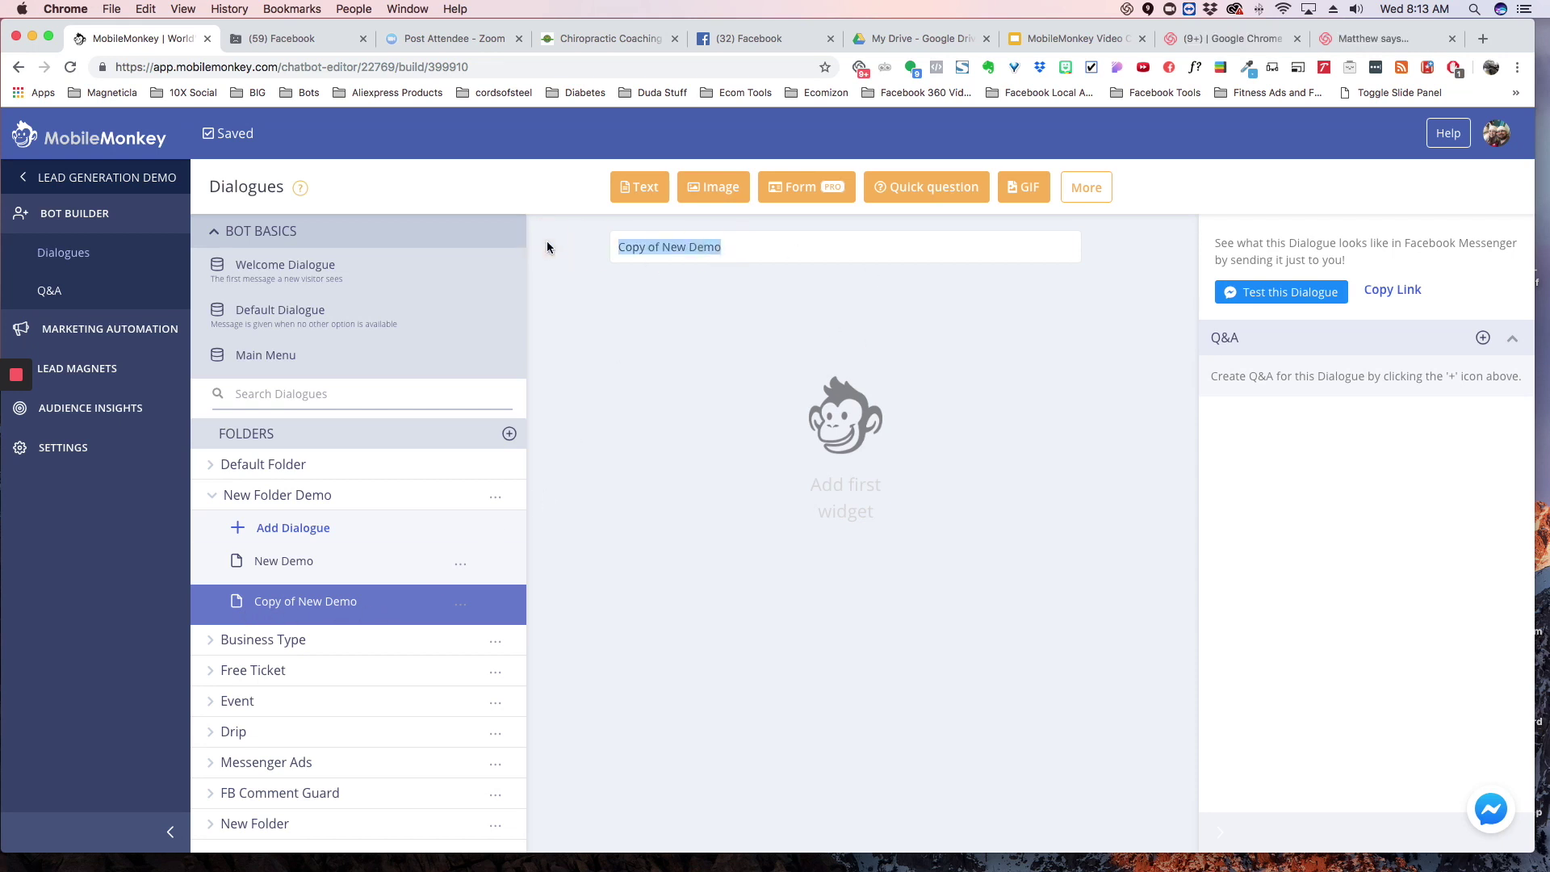
{"action": "type", "text": "Demo 2"}
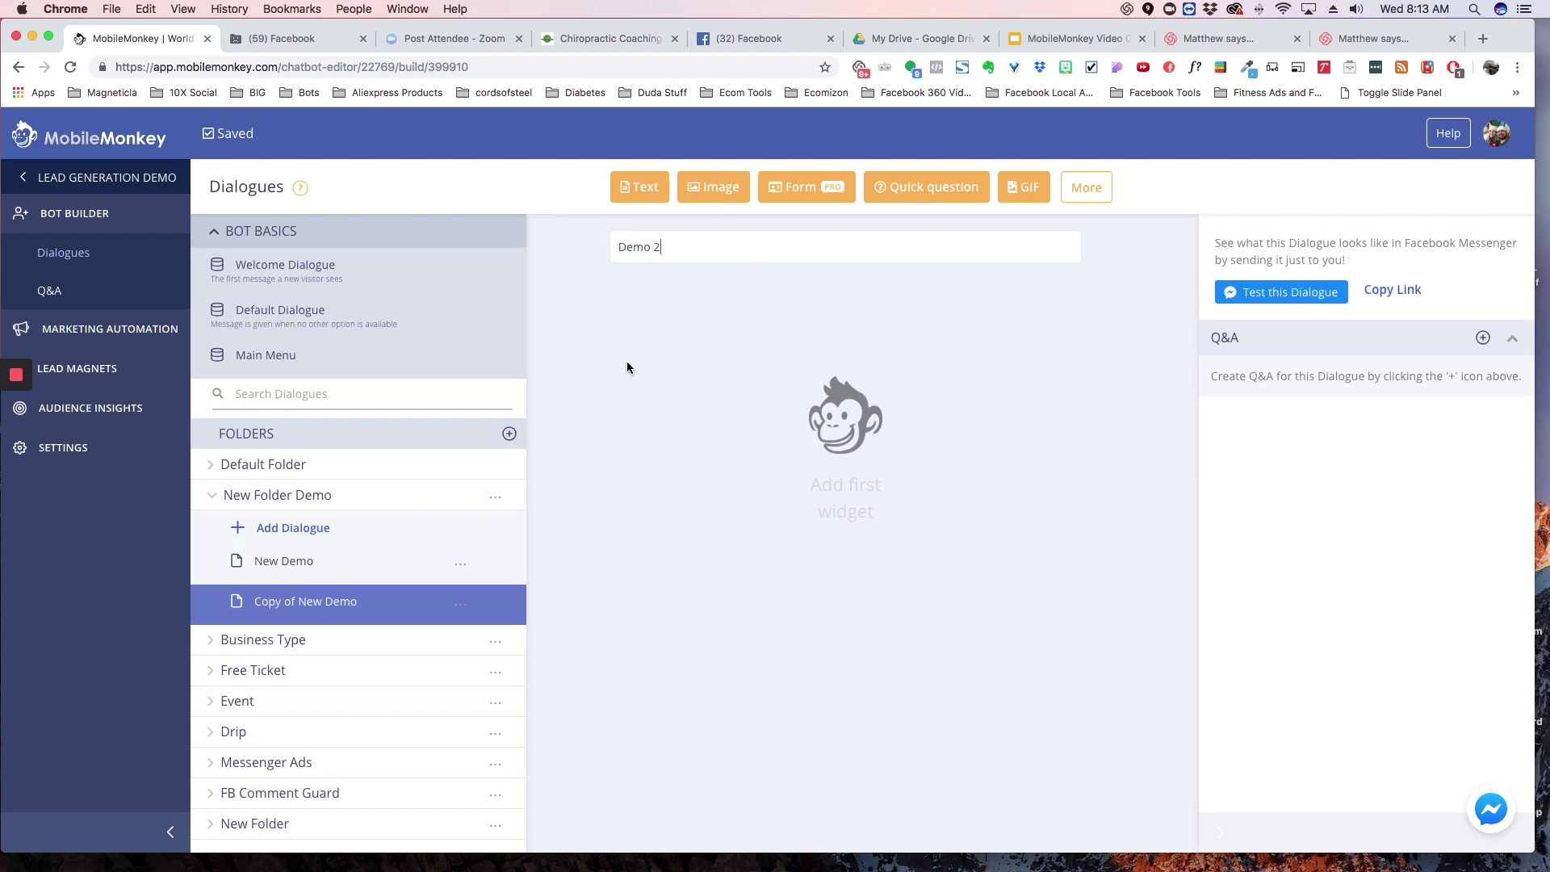
{"action": "left_click", "coordinate": [626, 362]}
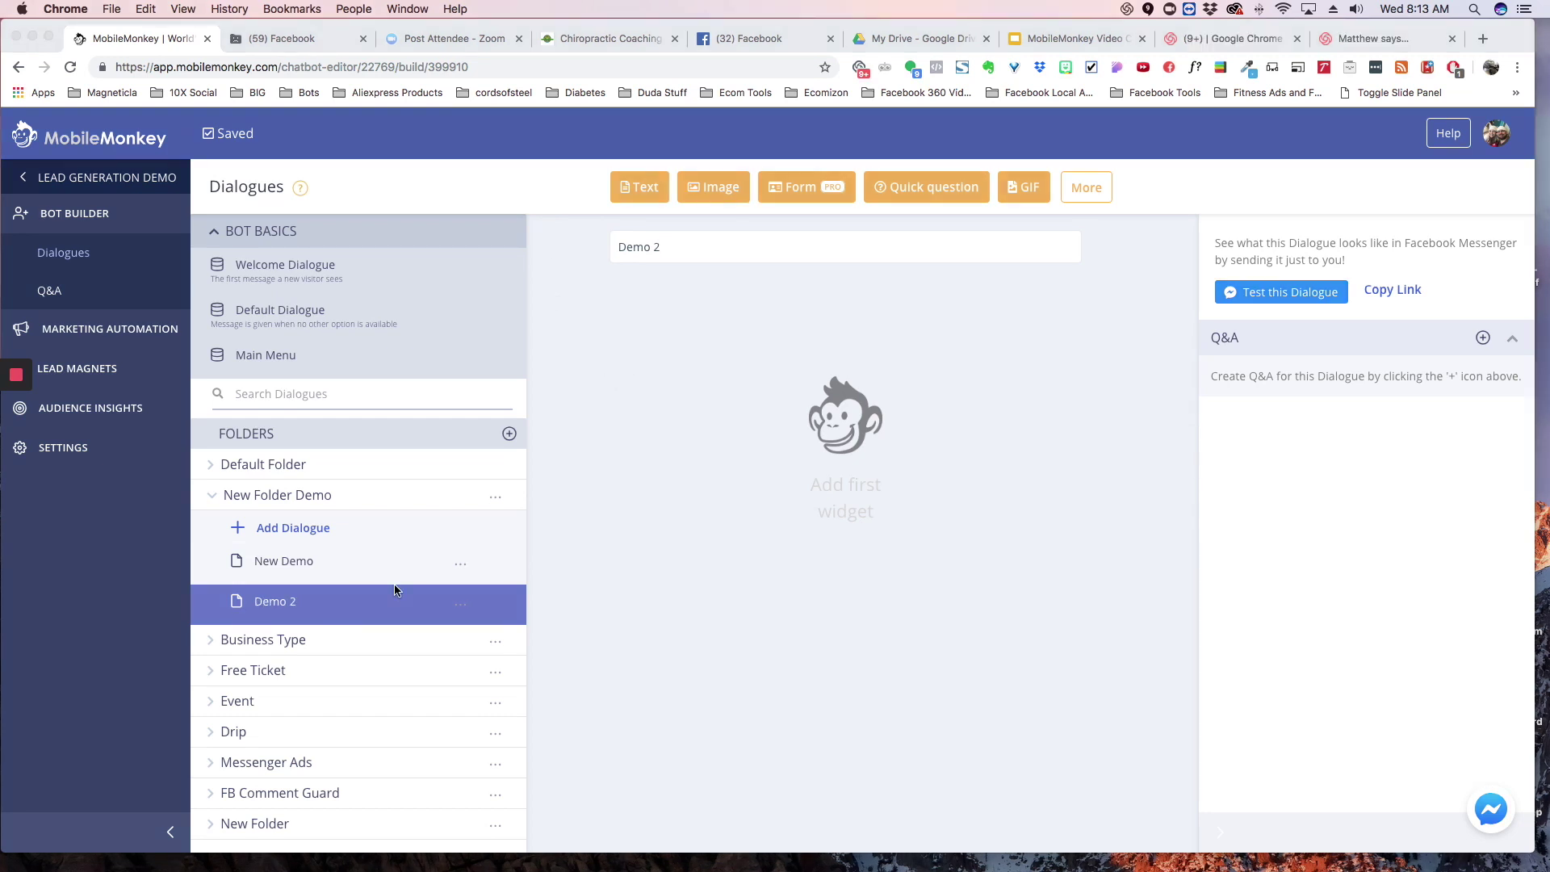
{"action": "left_click", "coordinate": [326, 596]}
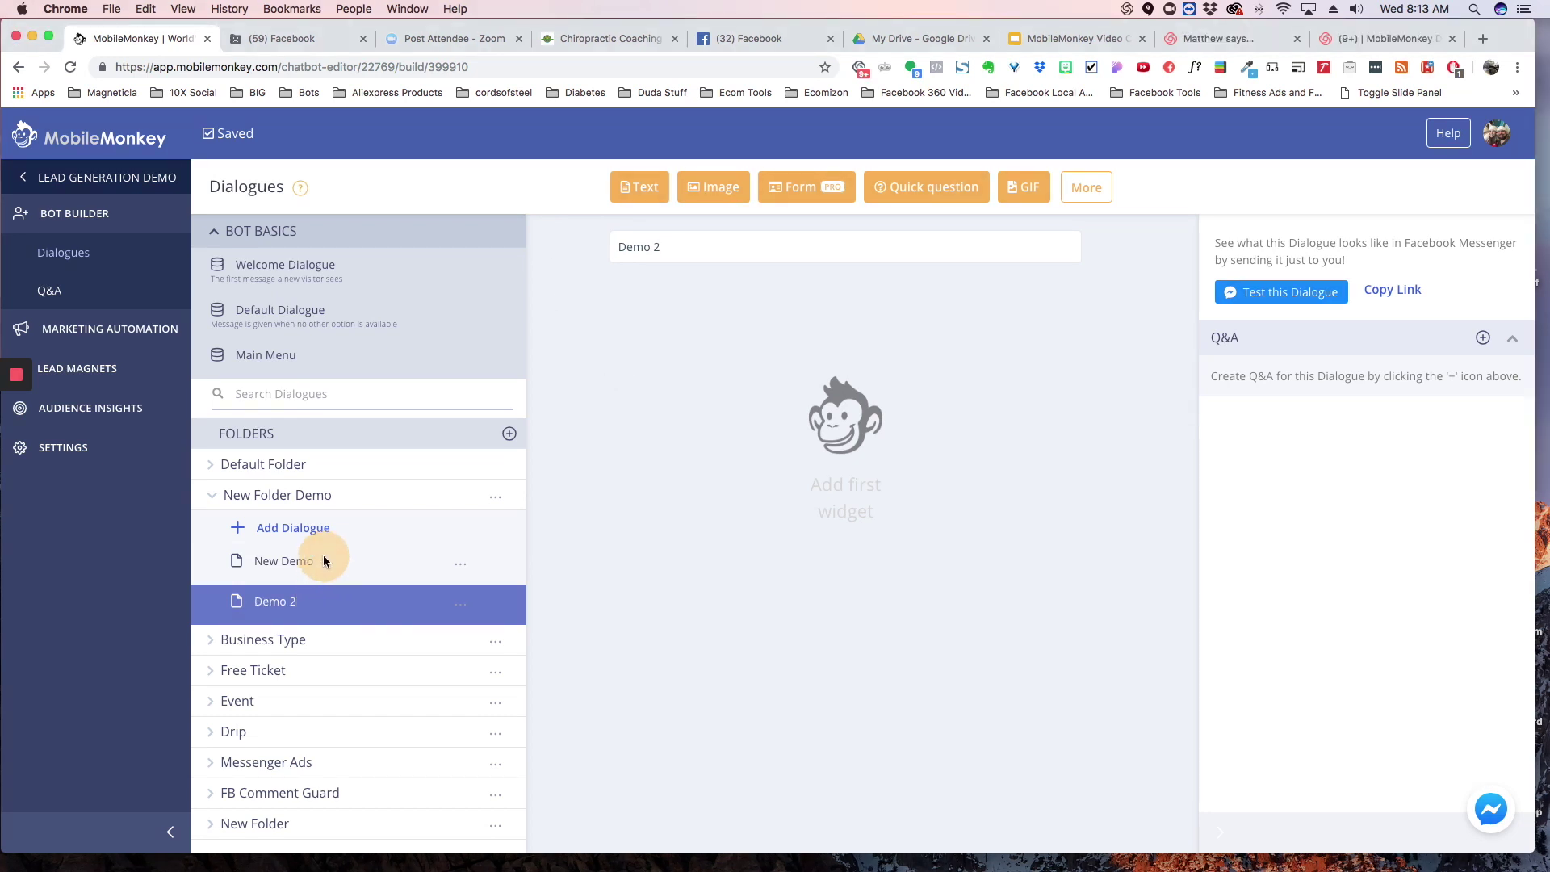
Drag Demo 2 above New Demo in the New Folder Demo list
{"action": "left_click_drag", "start_coordinate": [325, 592], "coordinate": [310, 609]}
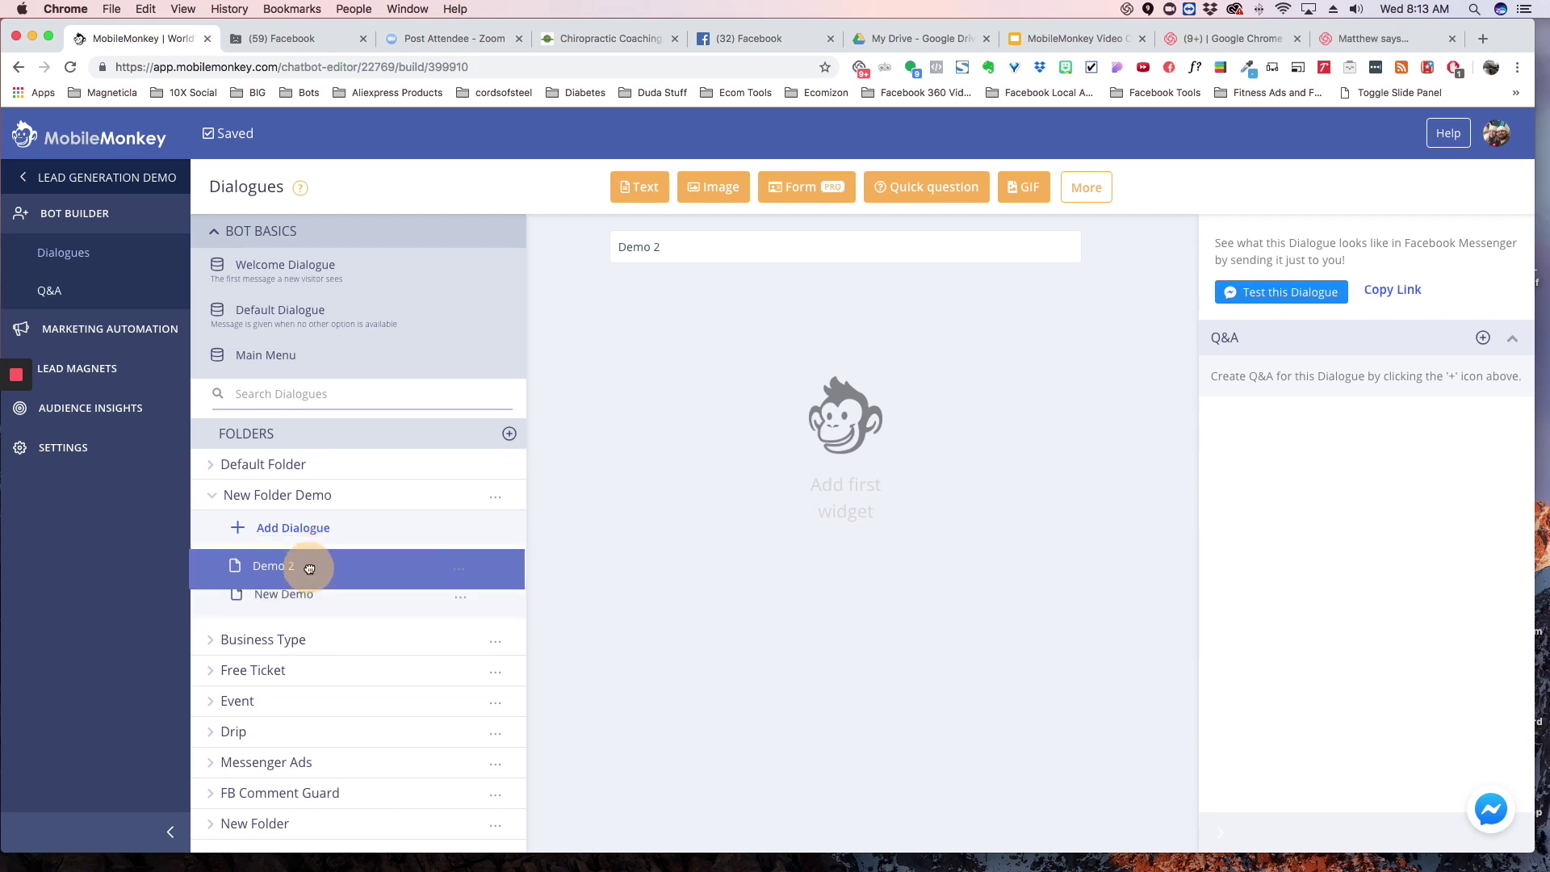
{"action": "right_click", "coordinate": [310, 559]}
{"action": "left_click", "coordinate": [287, 600]}
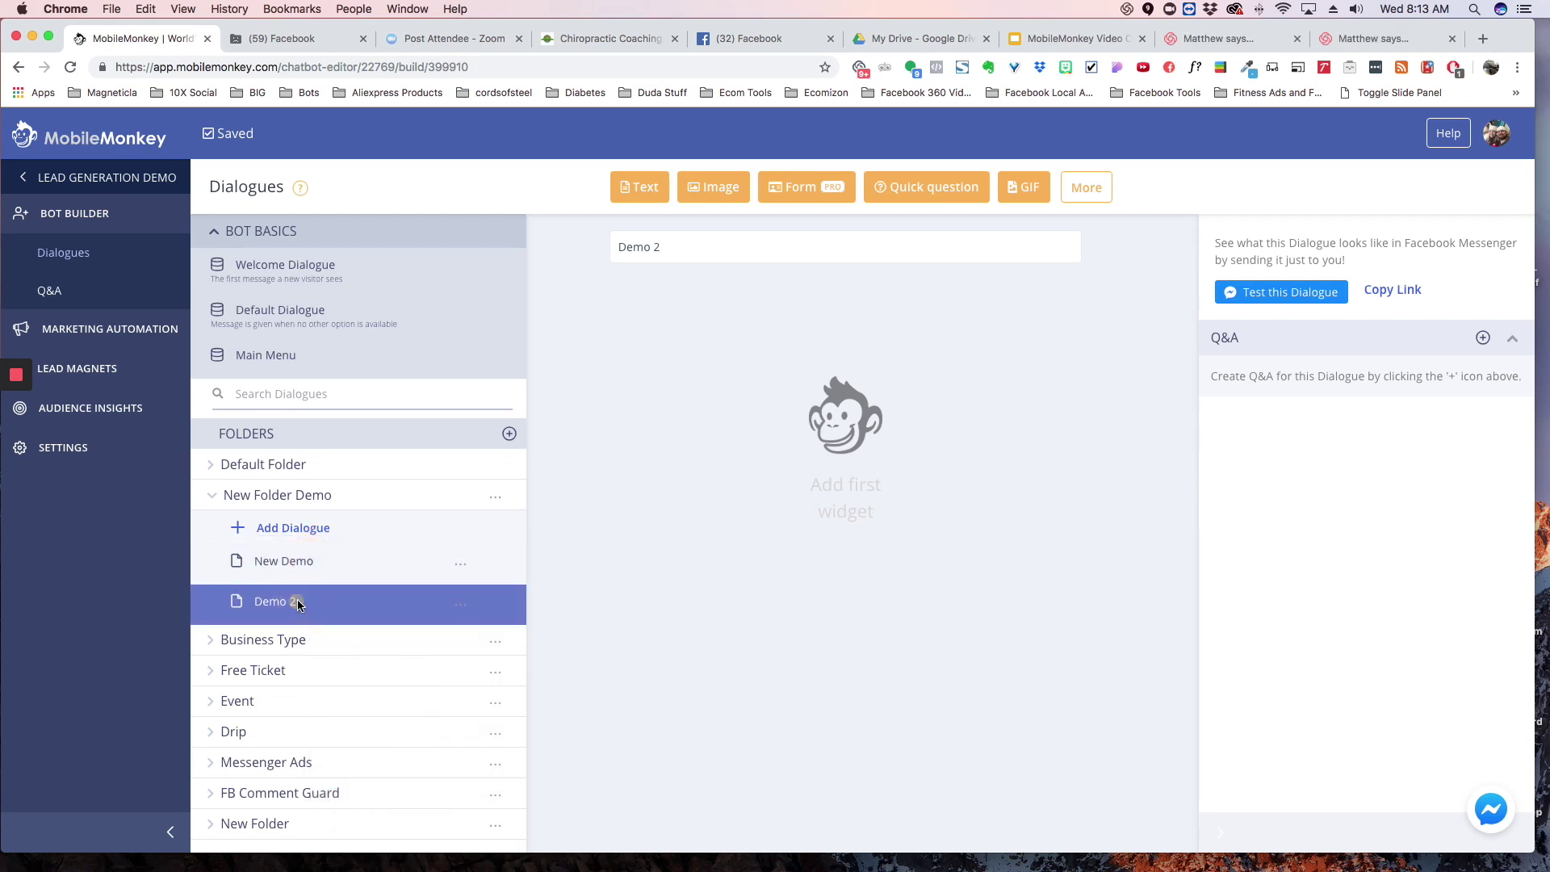
{"action": "mouse_move", "coordinate": [287, 600]}
{"action": "left_mouse_down"}
{"action": "mouse_move", "coordinate": [306, 556]}
{"action": "mouse_move", "coordinate": [310, 670]}
{"action": "mouse_move", "coordinate": [297, 568]}
{"action": "left_mouse_up"}
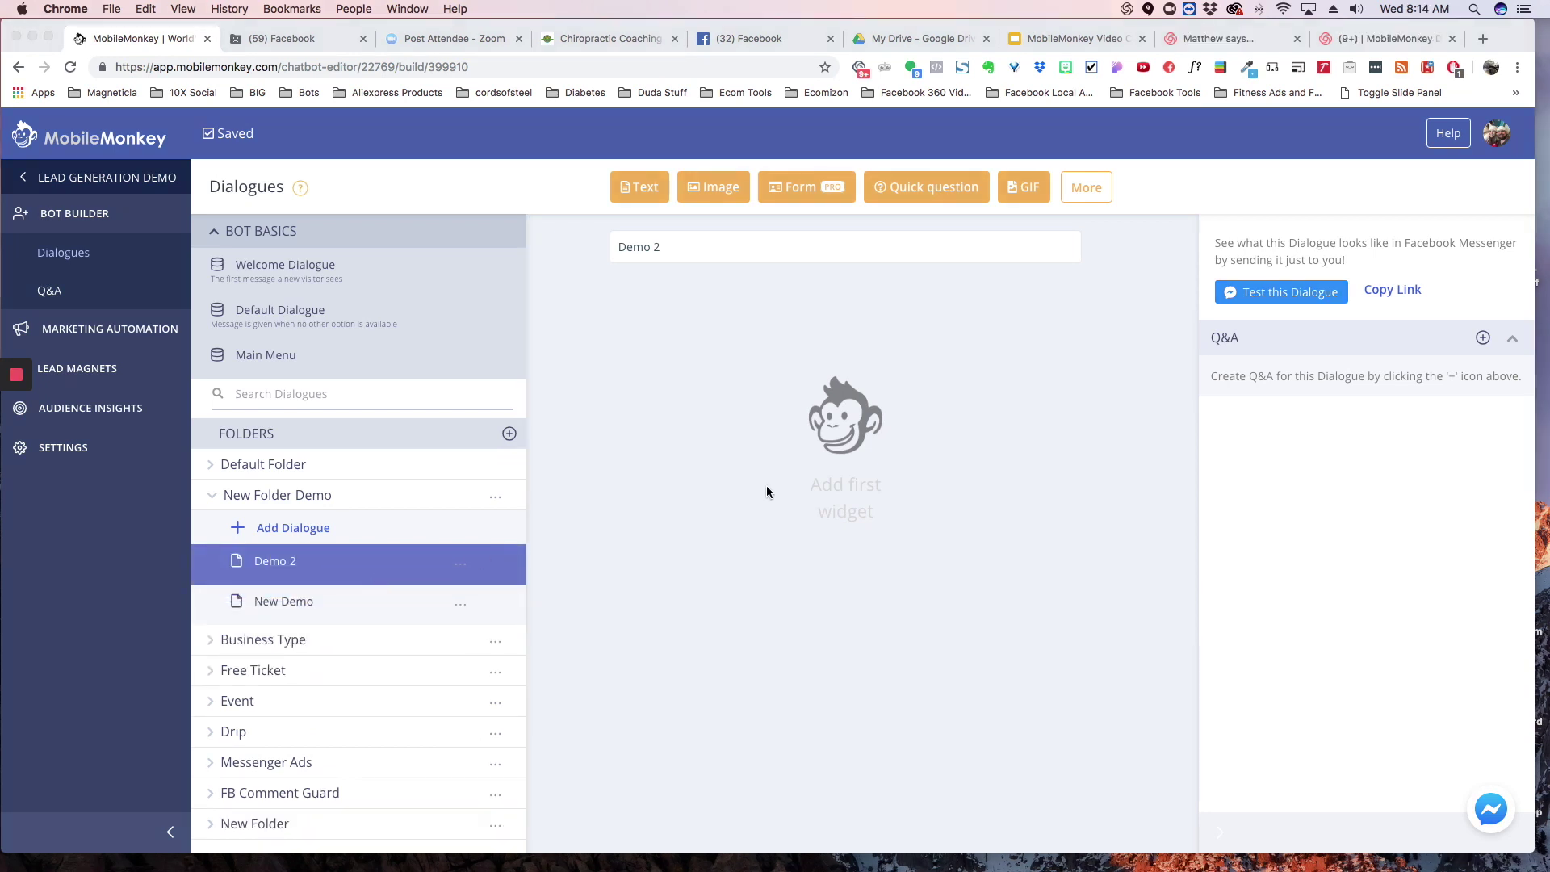
Add a Demo 2 text block reading 'Hello, how are you {{first name}}' and save it
{"action": "left_click", "coordinate": [639, 187]}
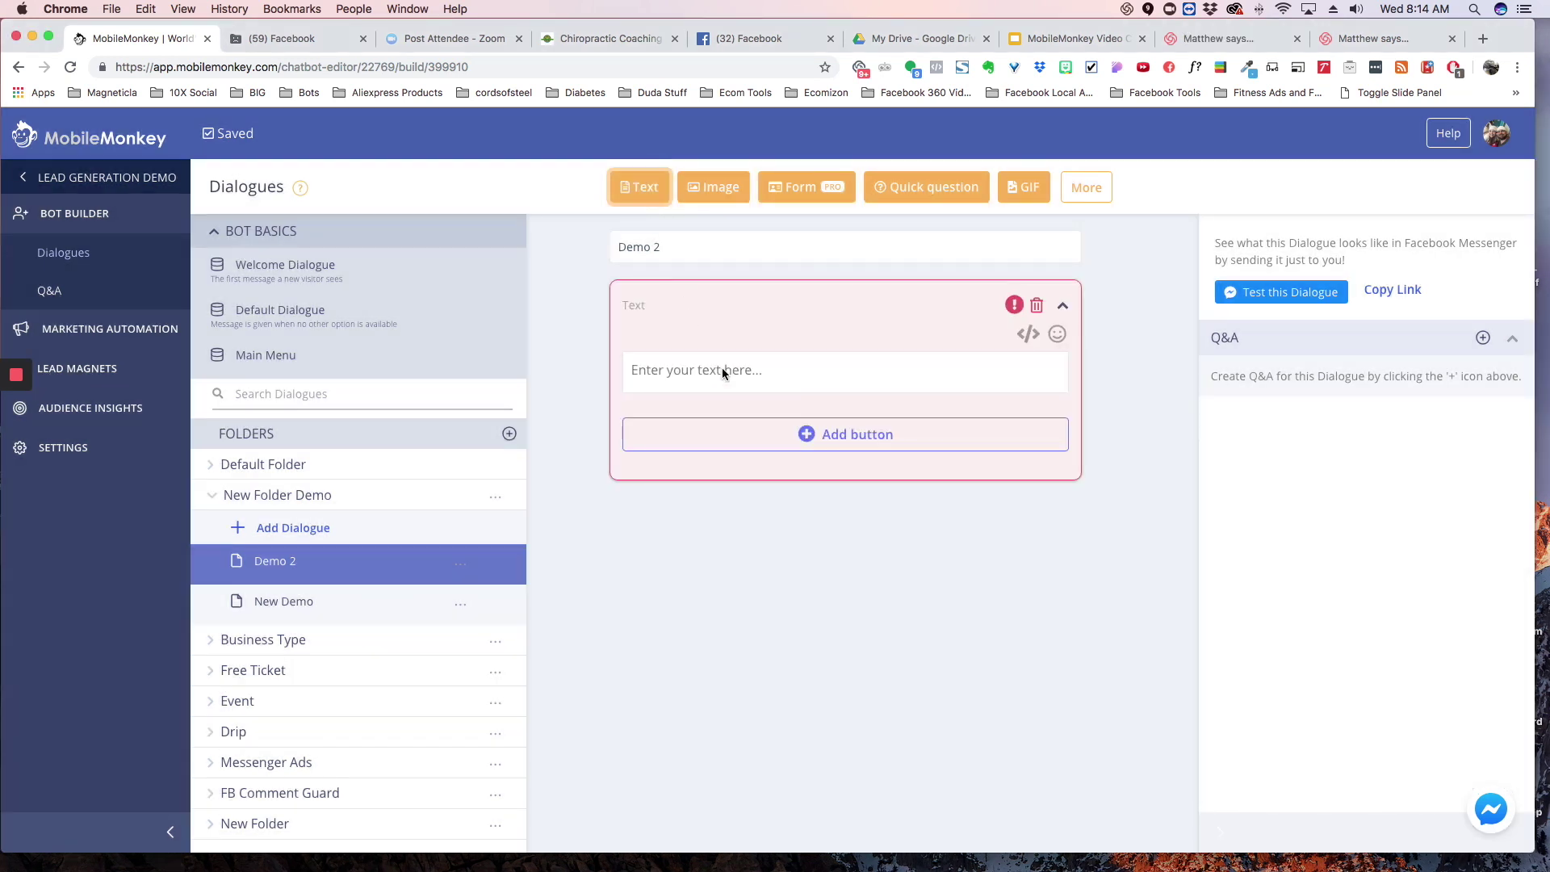
{"action": "left_click", "coordinate": [722, 367]}
{"action": "type", "text": "Heloo "}
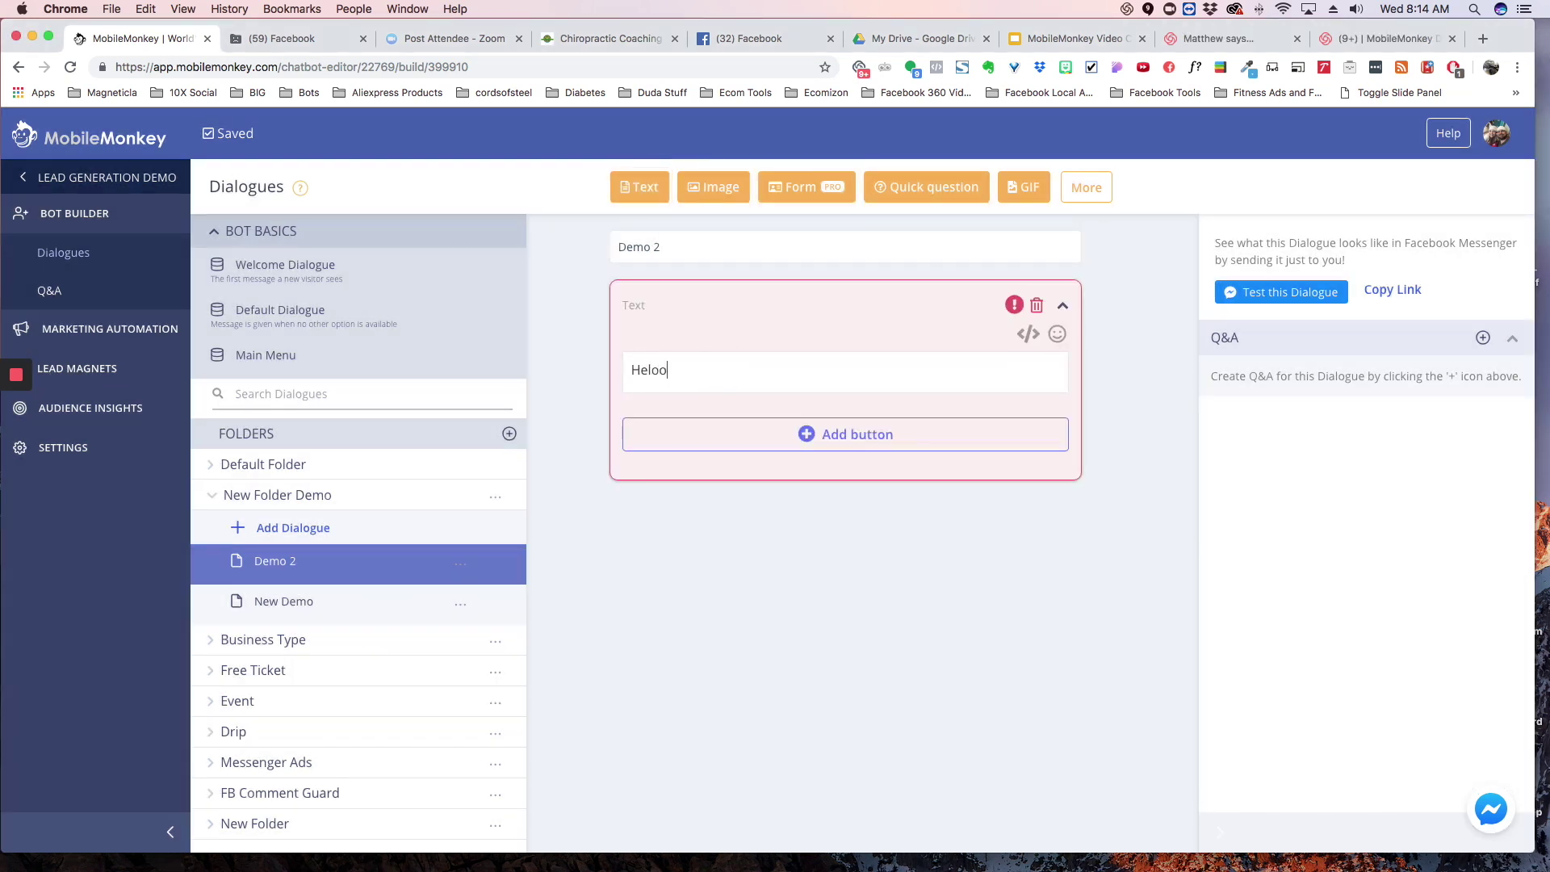
{"action": "key", "text": "BackSpace"}
{"action": "key", "text": "BackSpace"}
{"action": "key", "text": "BackSpace"}
{"action": "type", "text": "l"}
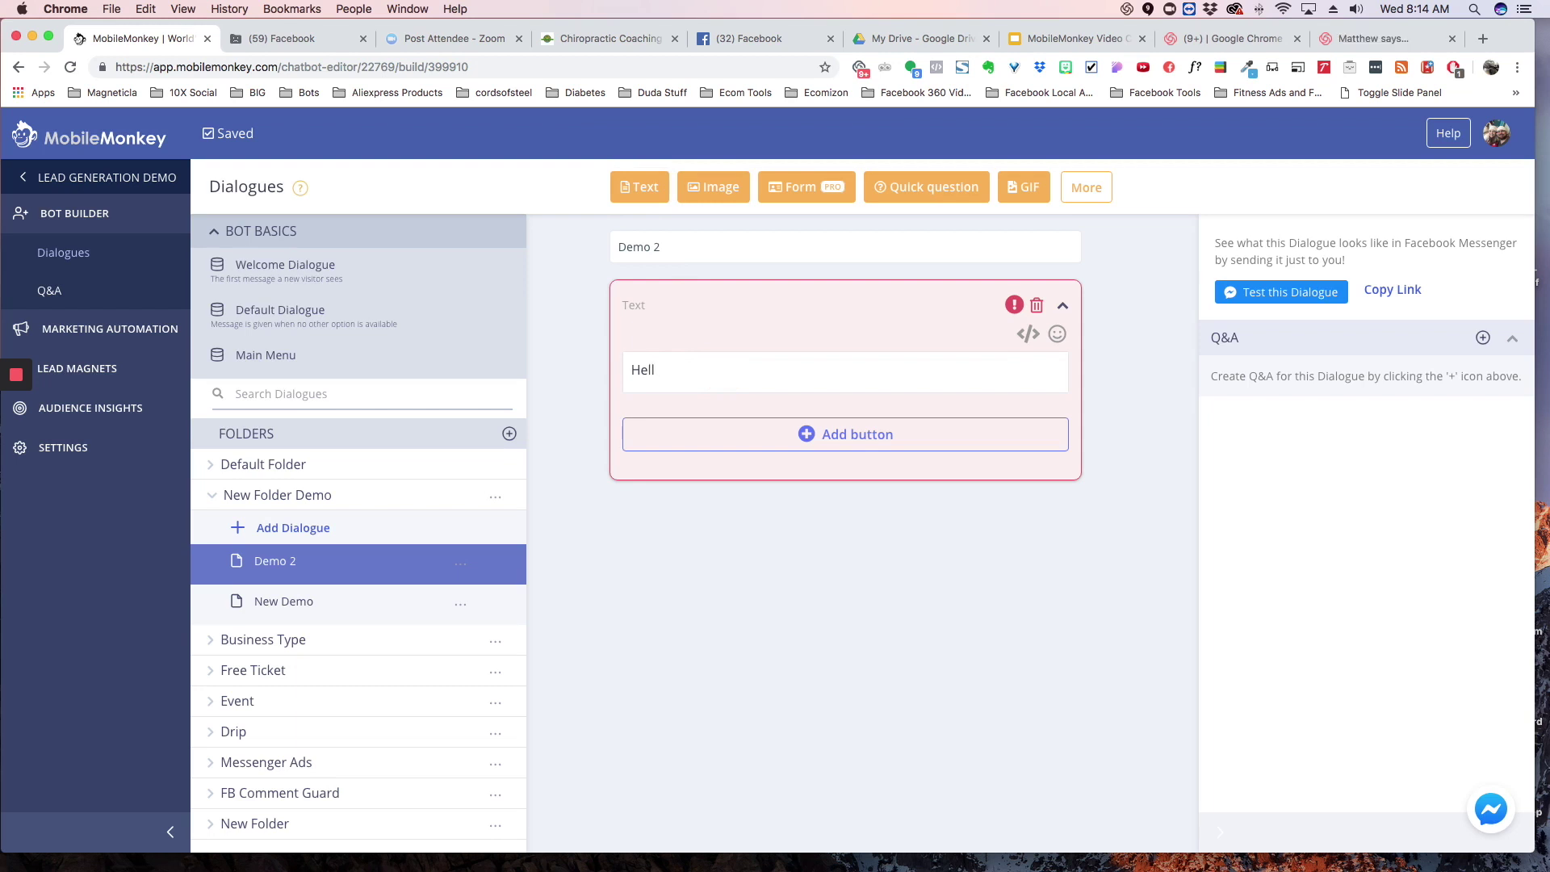
{"action": "type", "text": "o, how are you"}
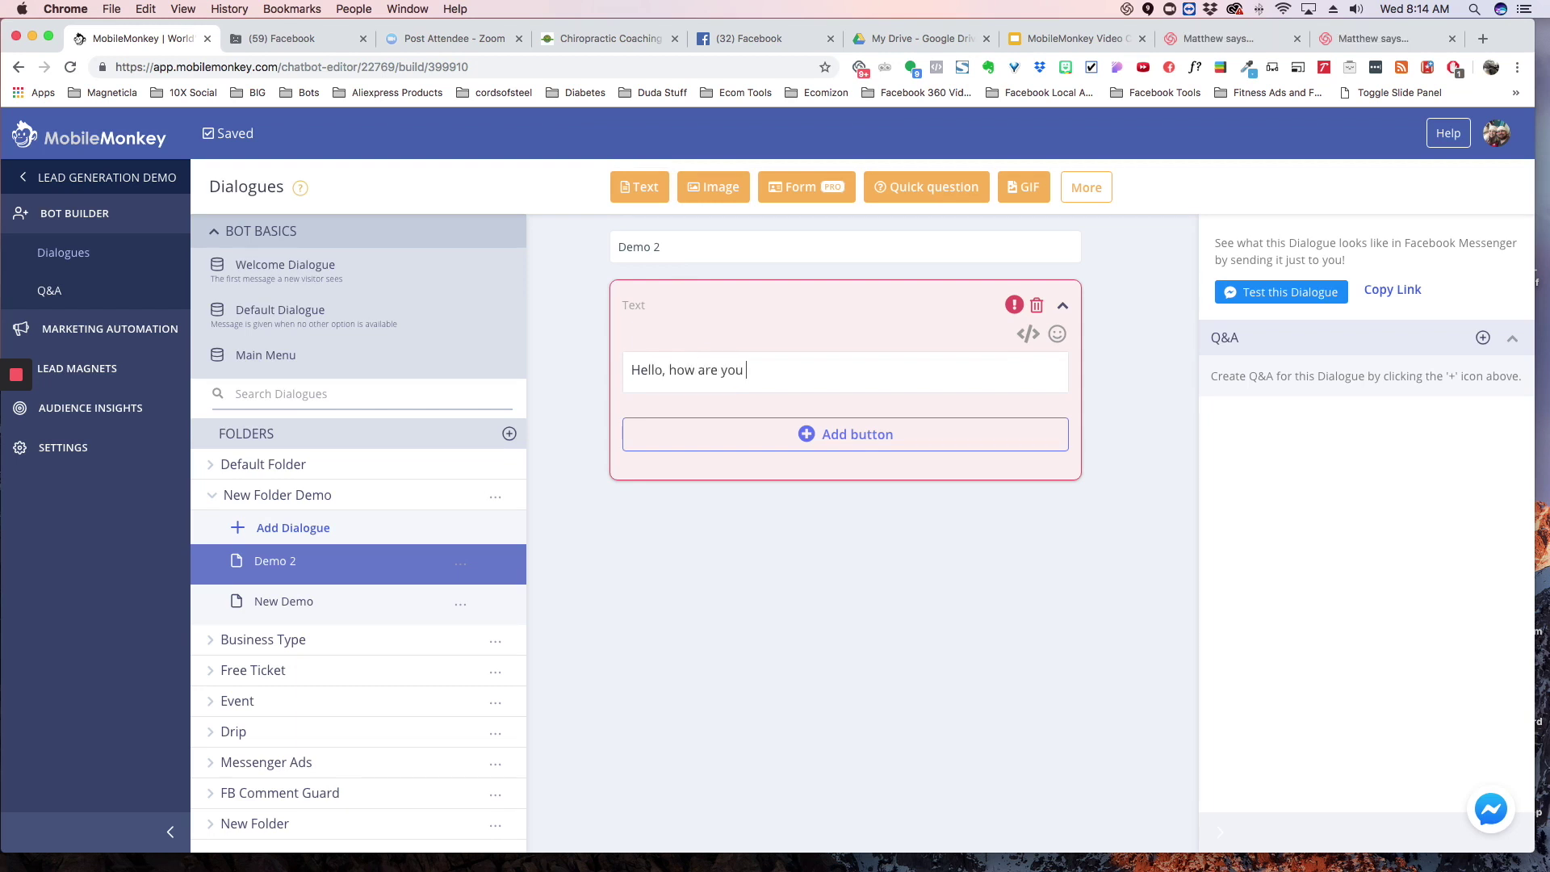
{"action": "type", "text": "{{f"}
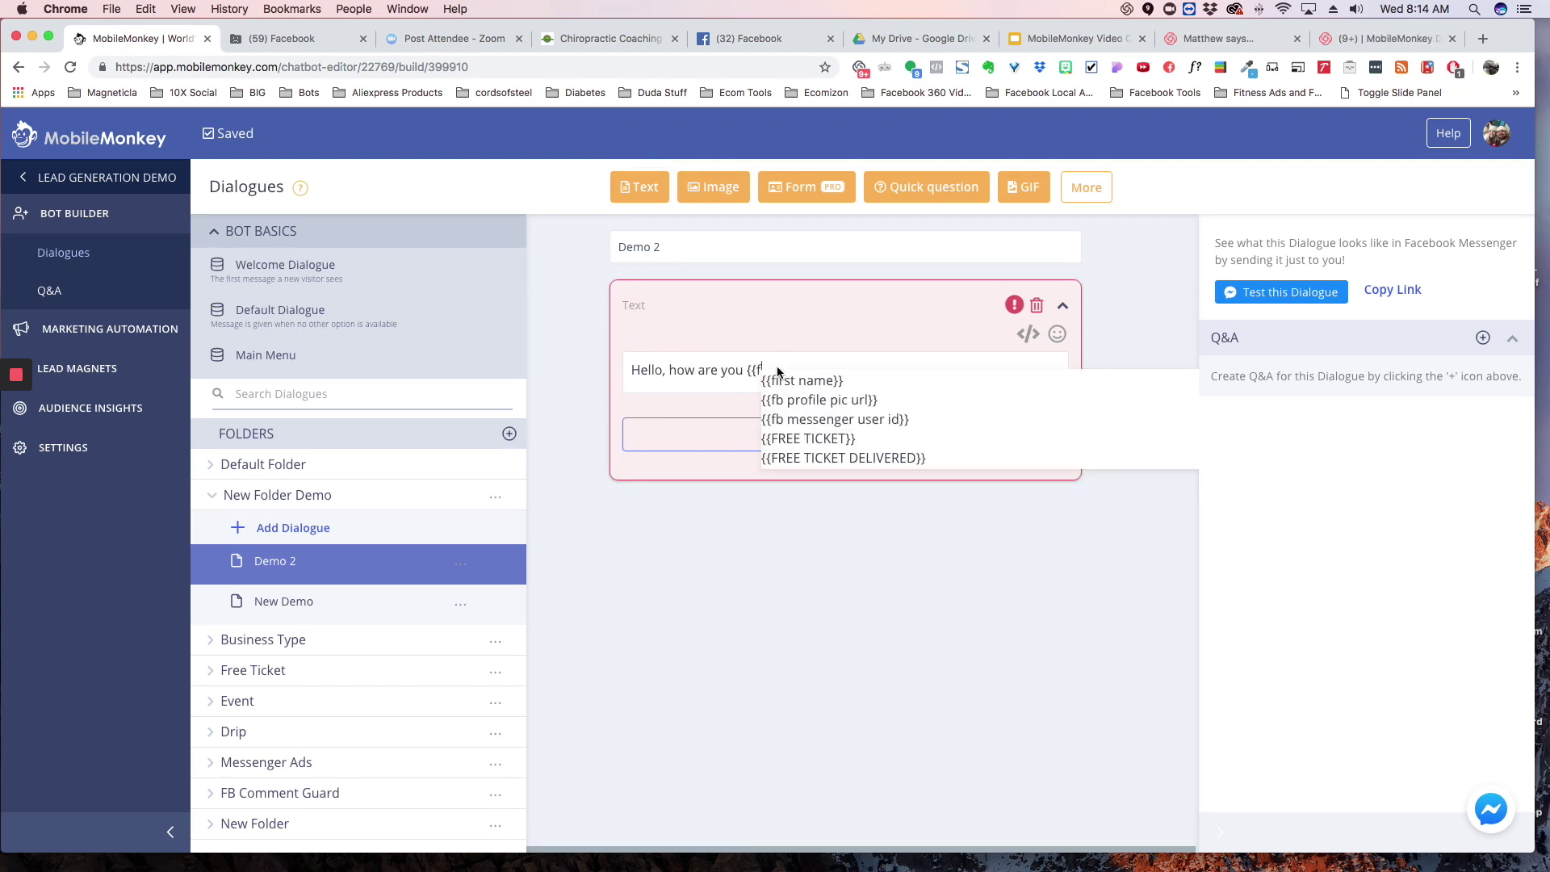
{"action": "left_click", "coordinate": [800, 382]}
{"action": "left_click", "coordinate": [867, 599]}
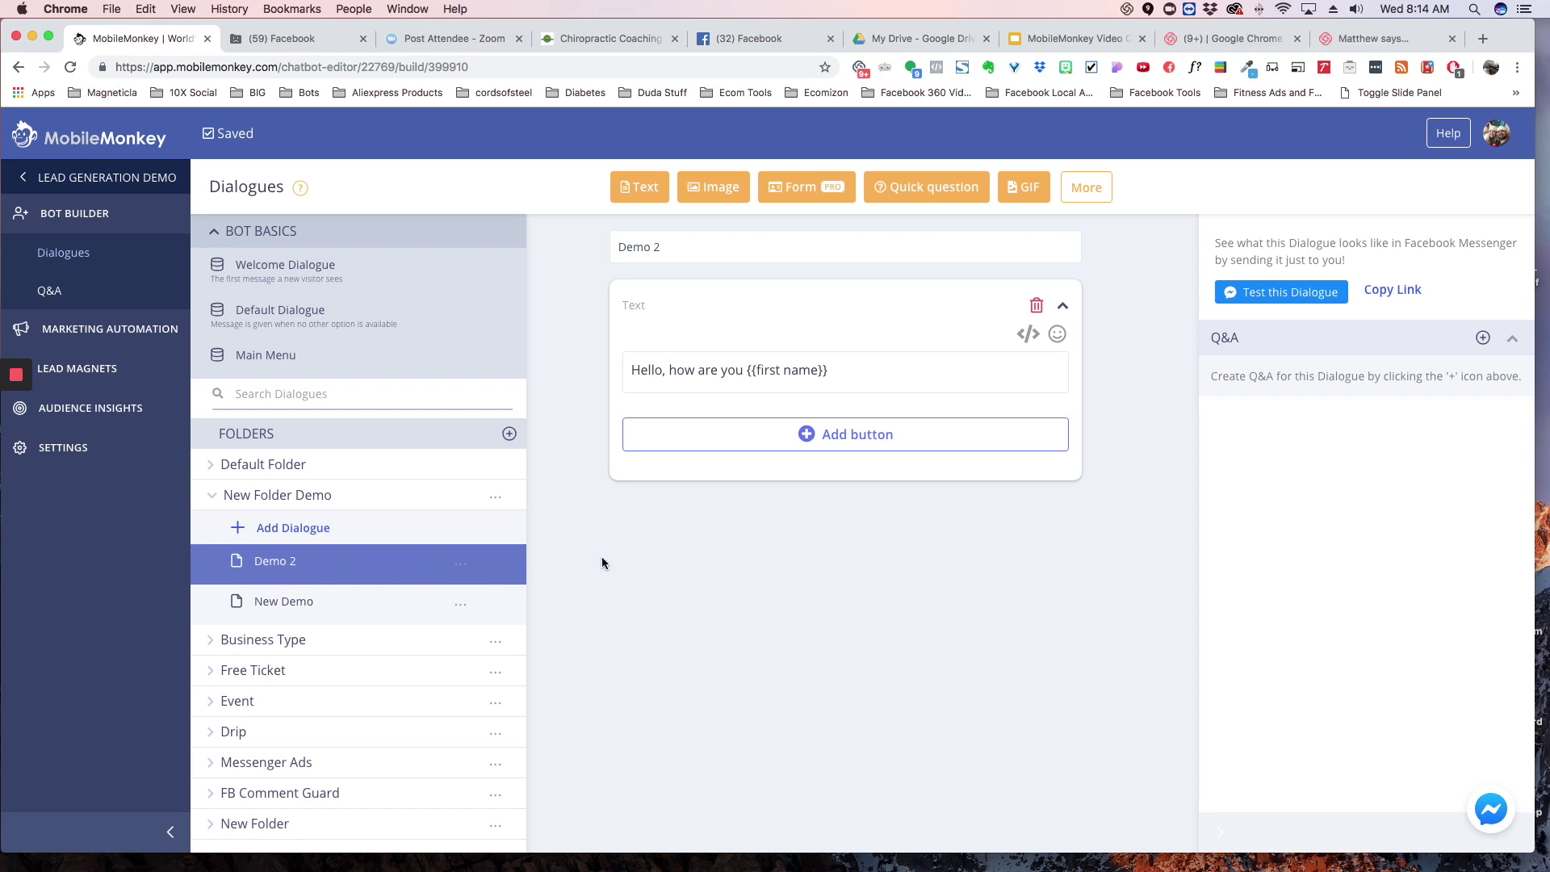
Add a 'Demo 2' button linked to Demo 2 on the Welcome greeting, then test in Messenger
{"action": "left_click", "coordinate": [263, 266]}
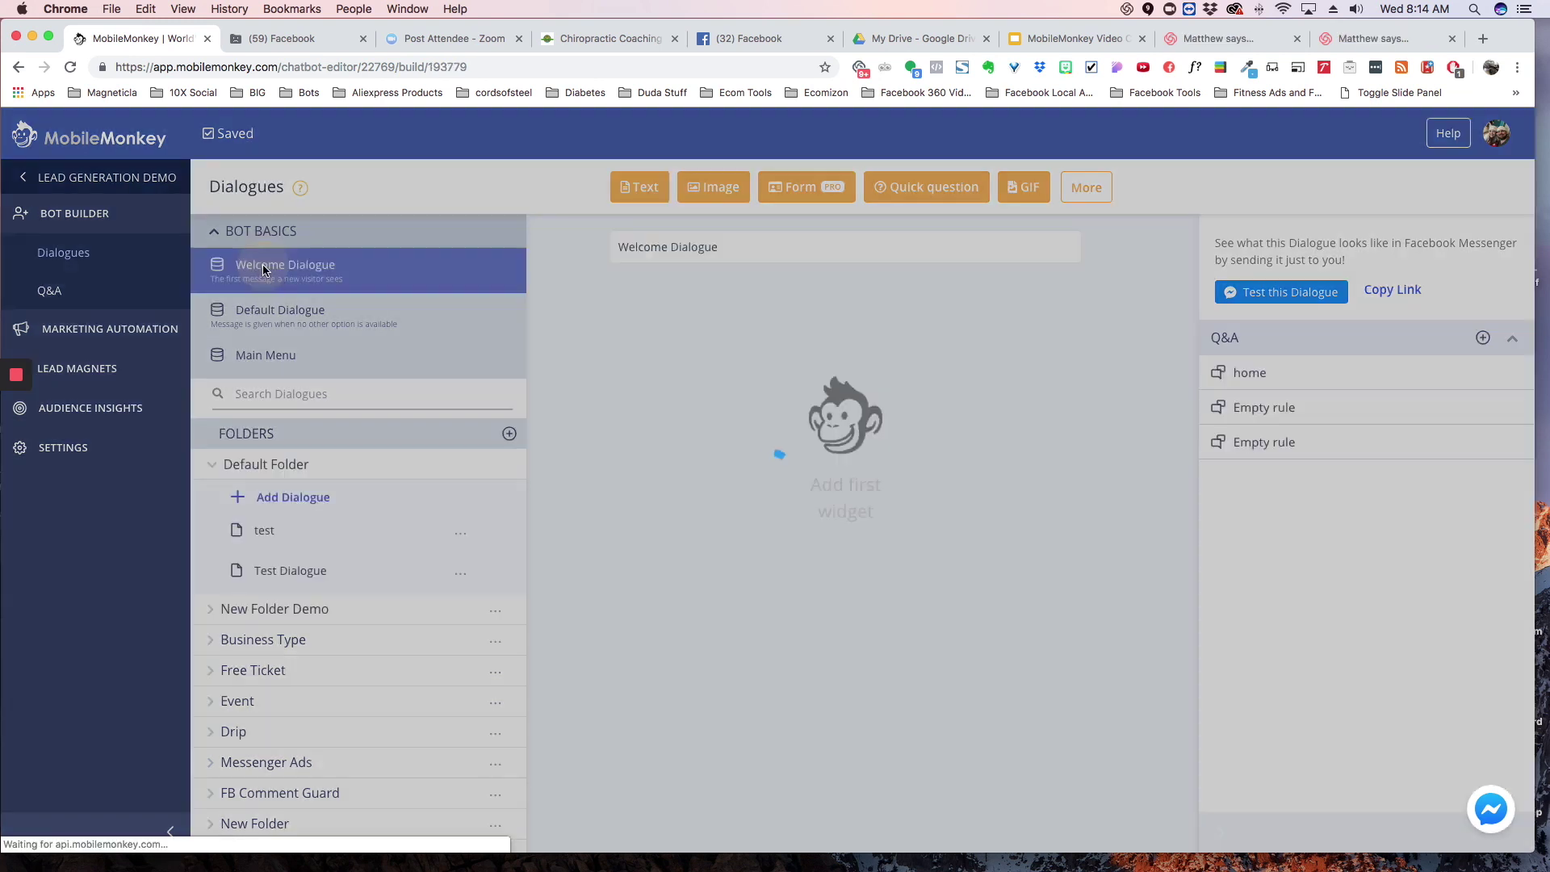
{"action": "scroll", "coordinate": [628, 495], "scroll_direction": "down", "scroll_amount": 1}
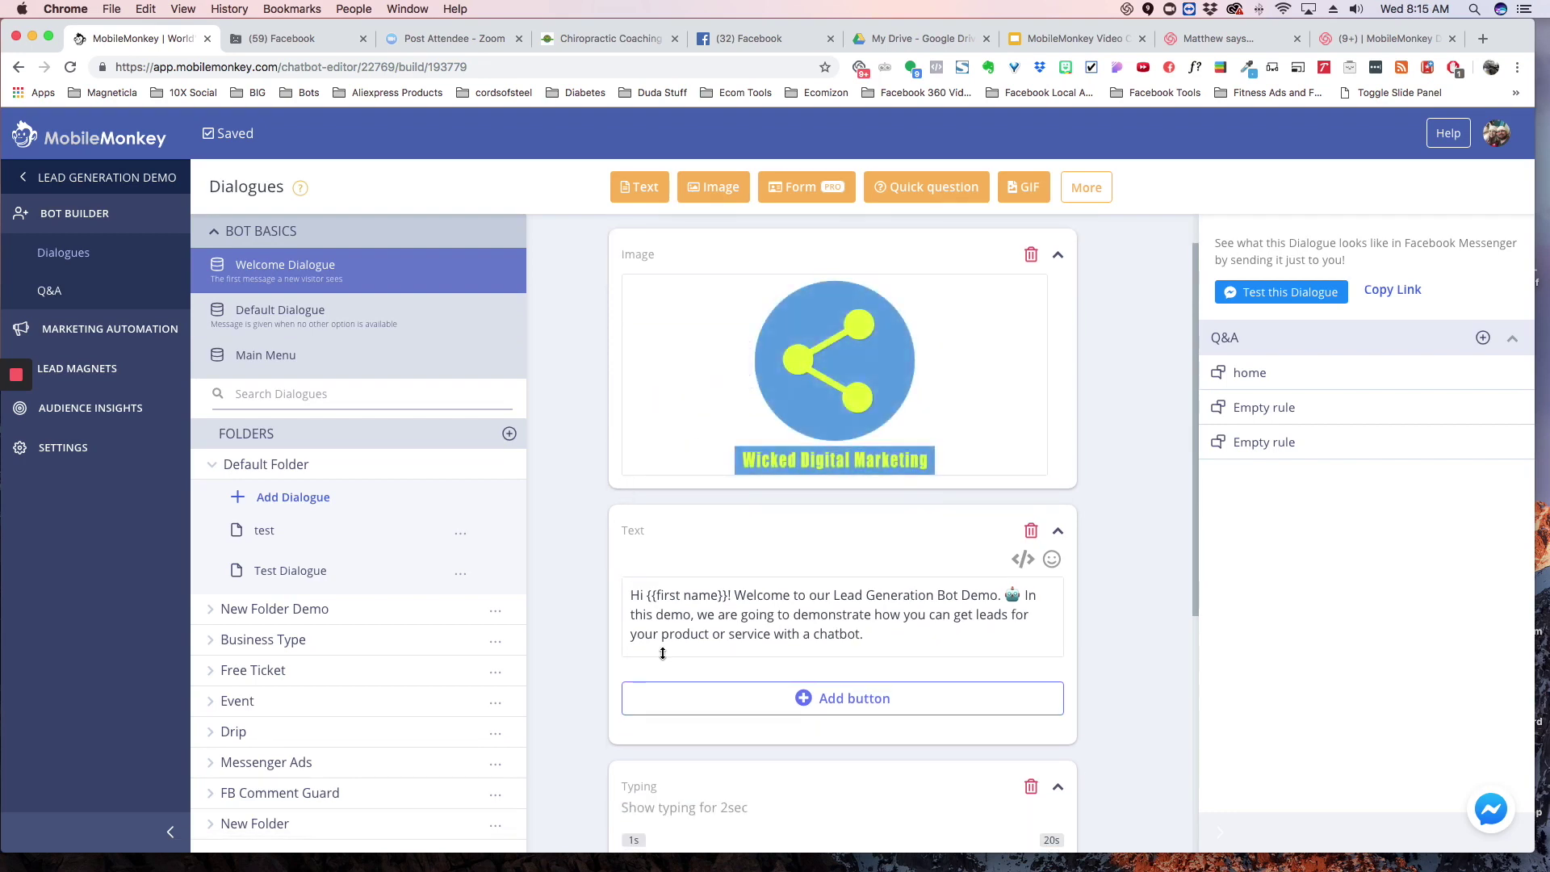
{"action": "left_click", "coordinate": [890, 699]}
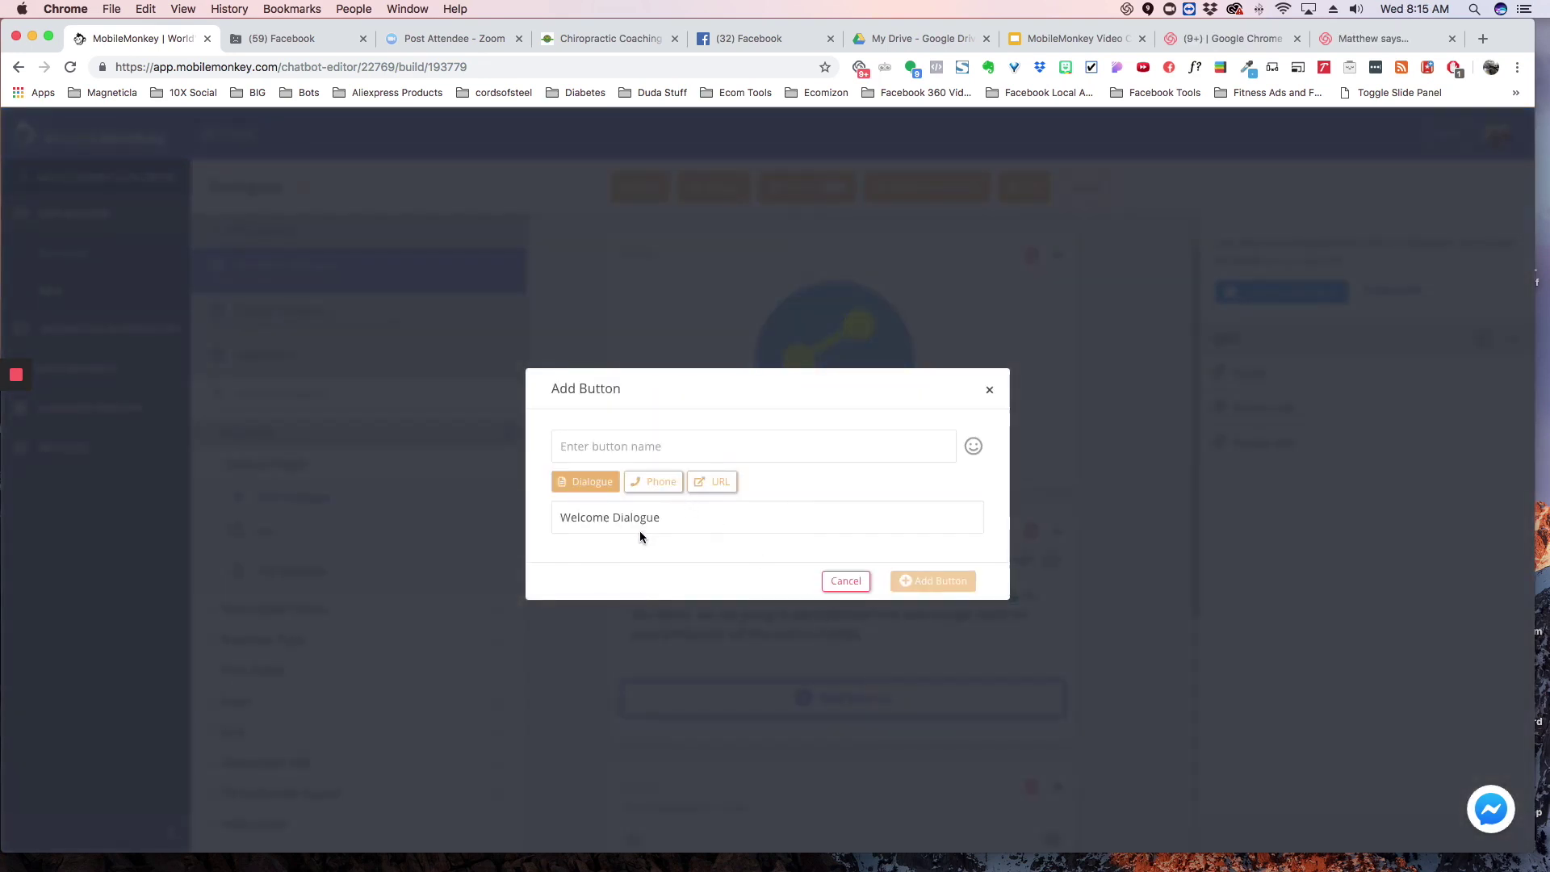
{"action": "left_click", "coordinate": [711, 516]}
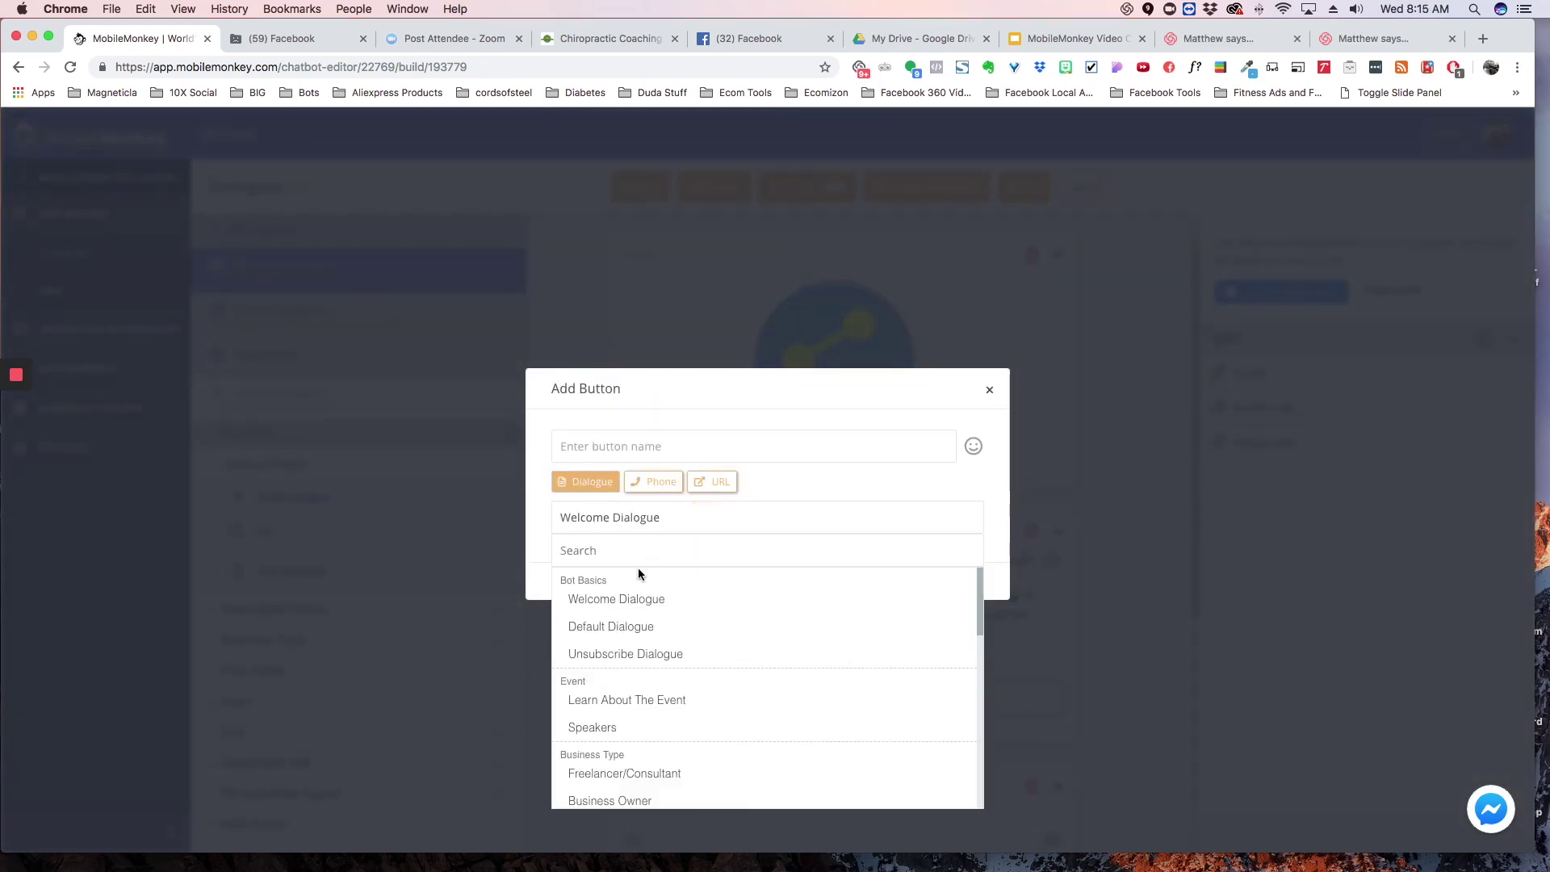
{"action": "scroll", "coordinate": [642, 700], "scroll_direction": "down", "scroll_amount": 5}
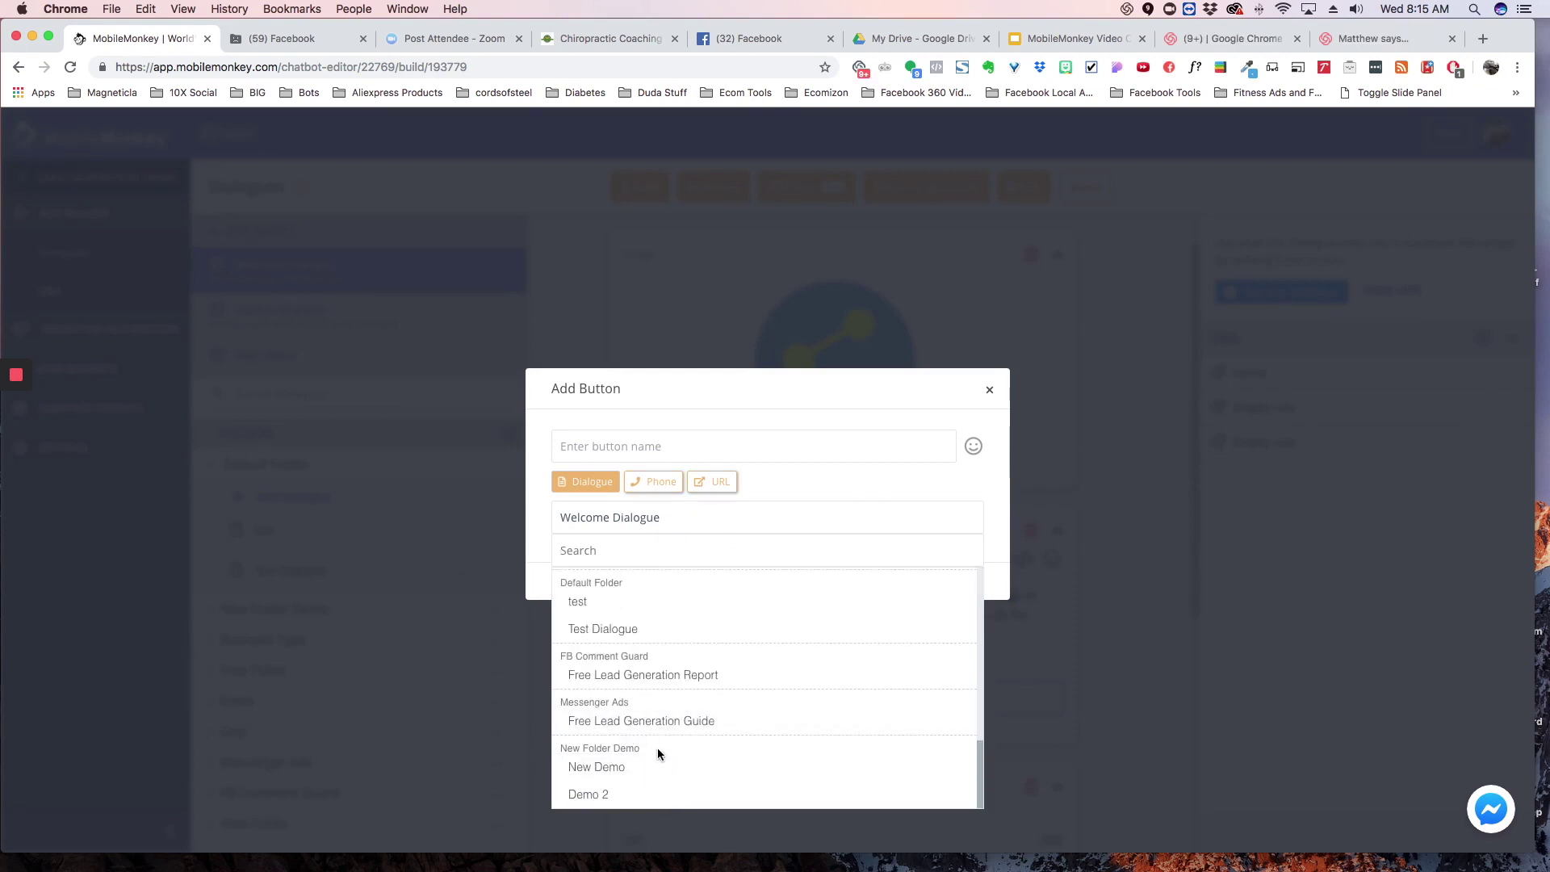
{"action": "left_click", "coordinate": [611, 792]}
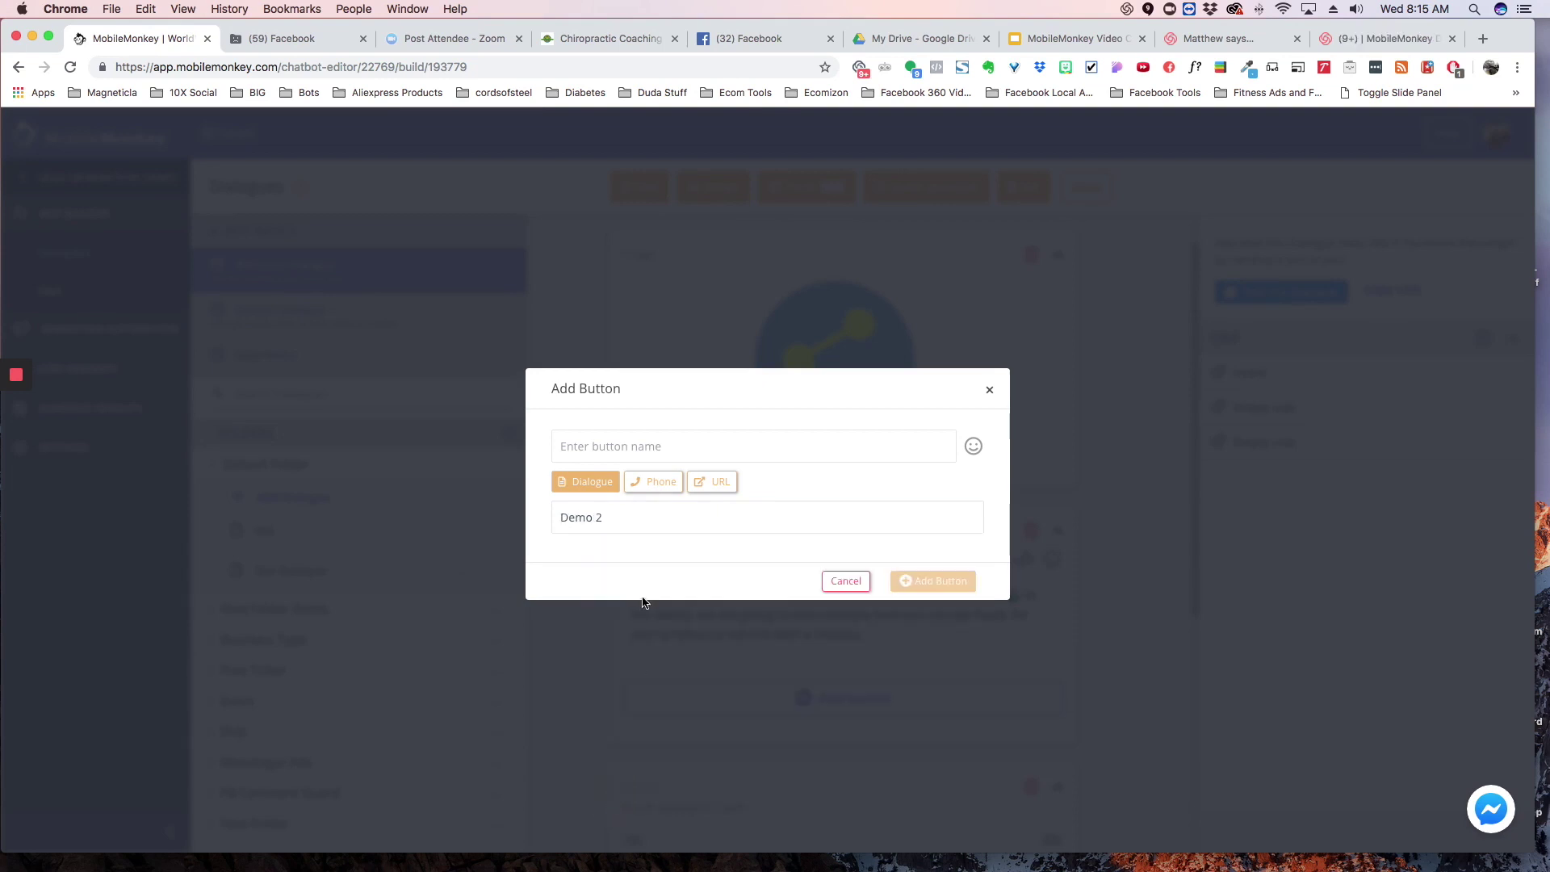
{"action": "type", "text": "Demo 2"}
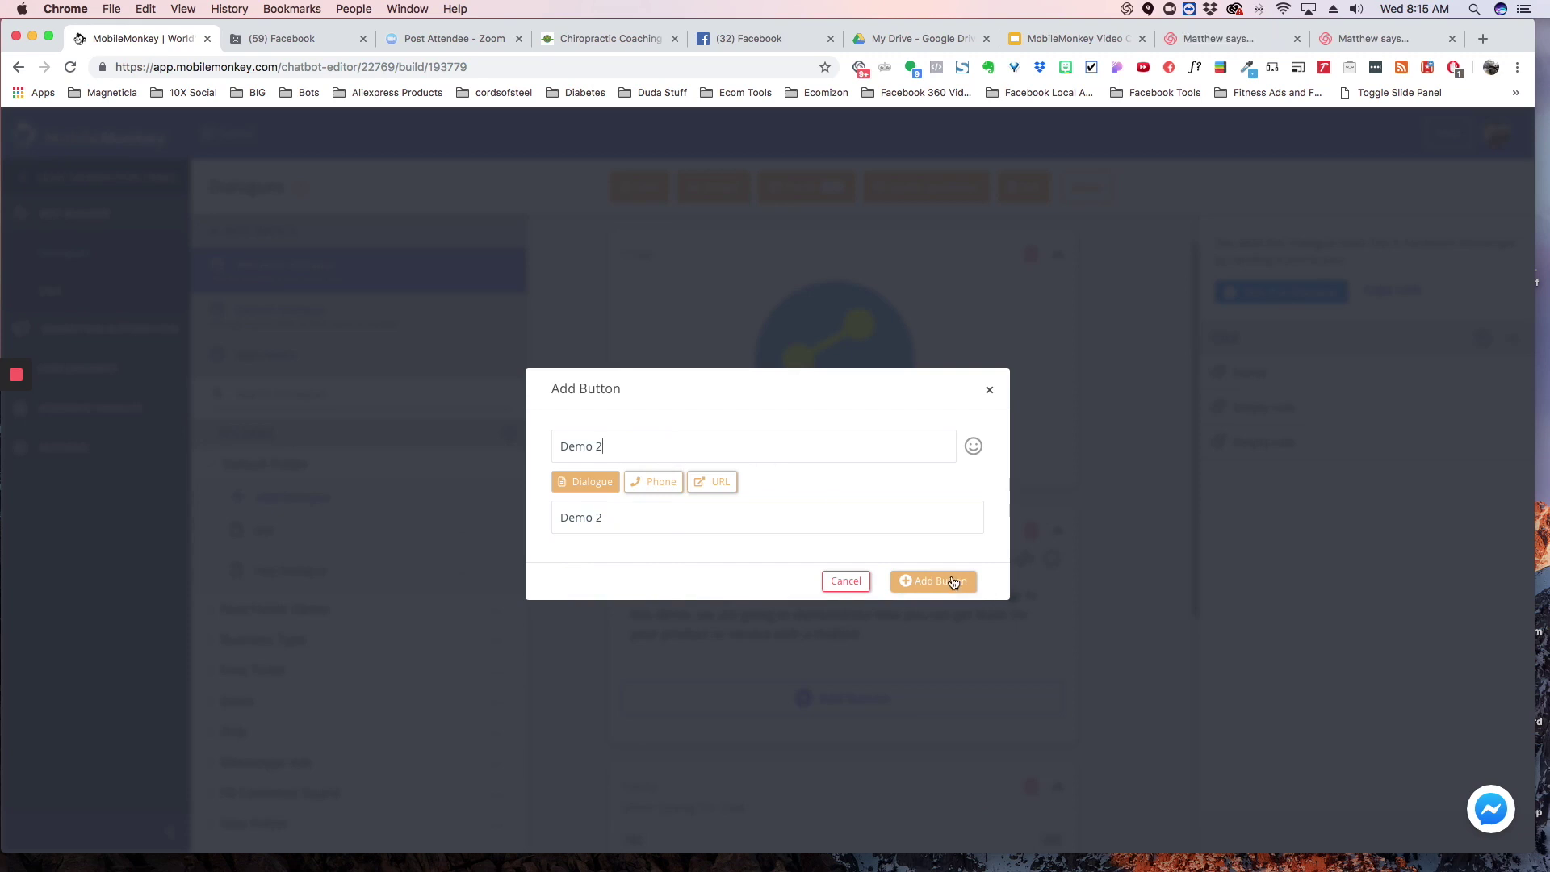
{"action": "left_click", "coordinate": [934, 580]}
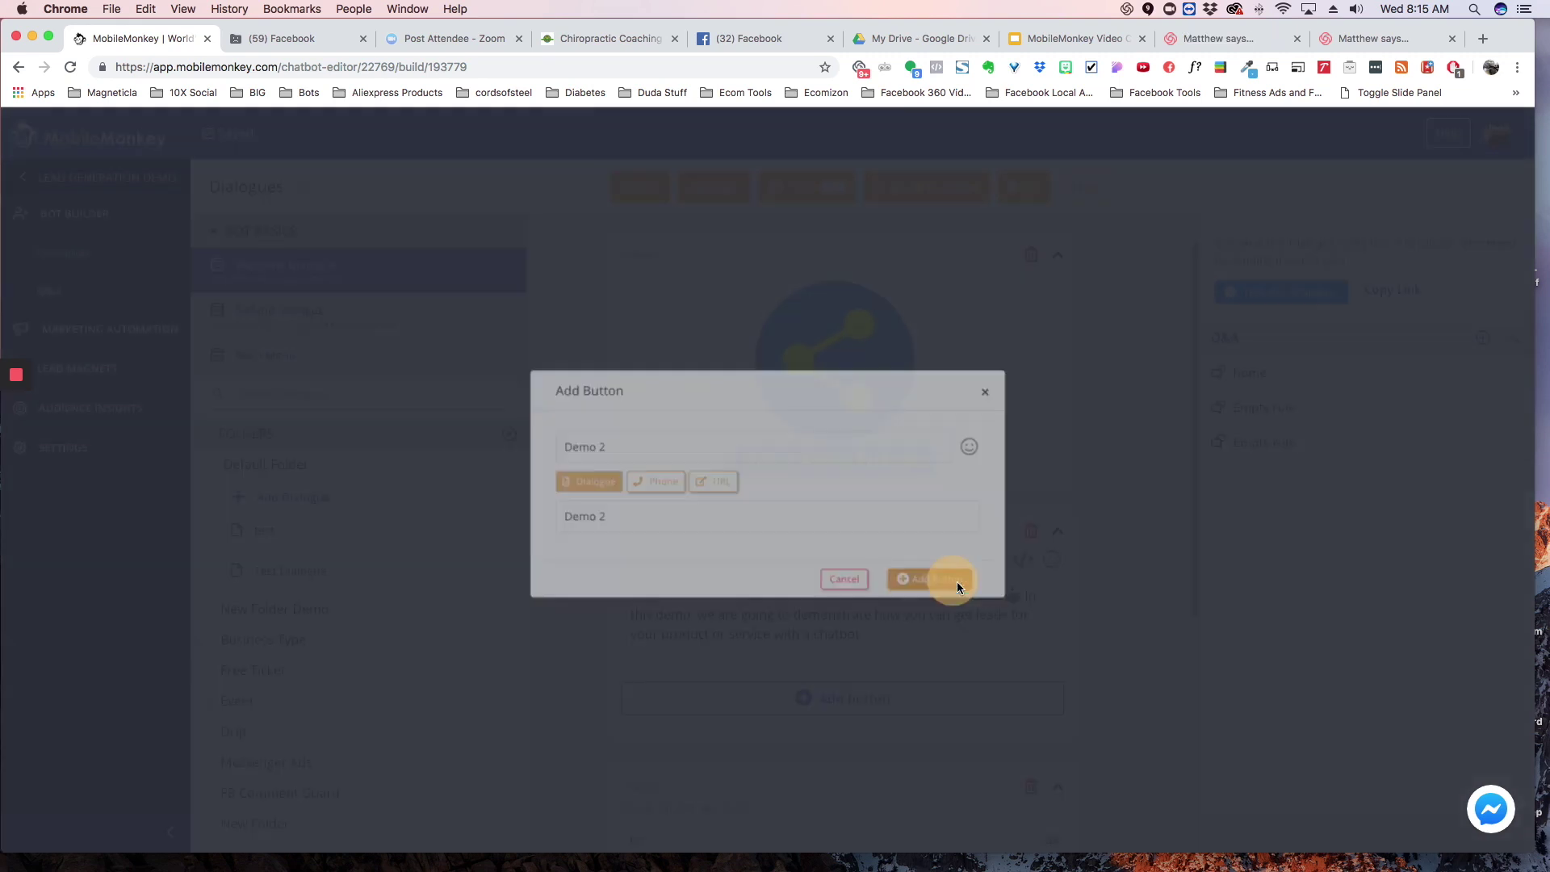
{"action": "scroll", "coordinate": [1066, 606], "scroll_direction": "down", "scroll_amount": 3}
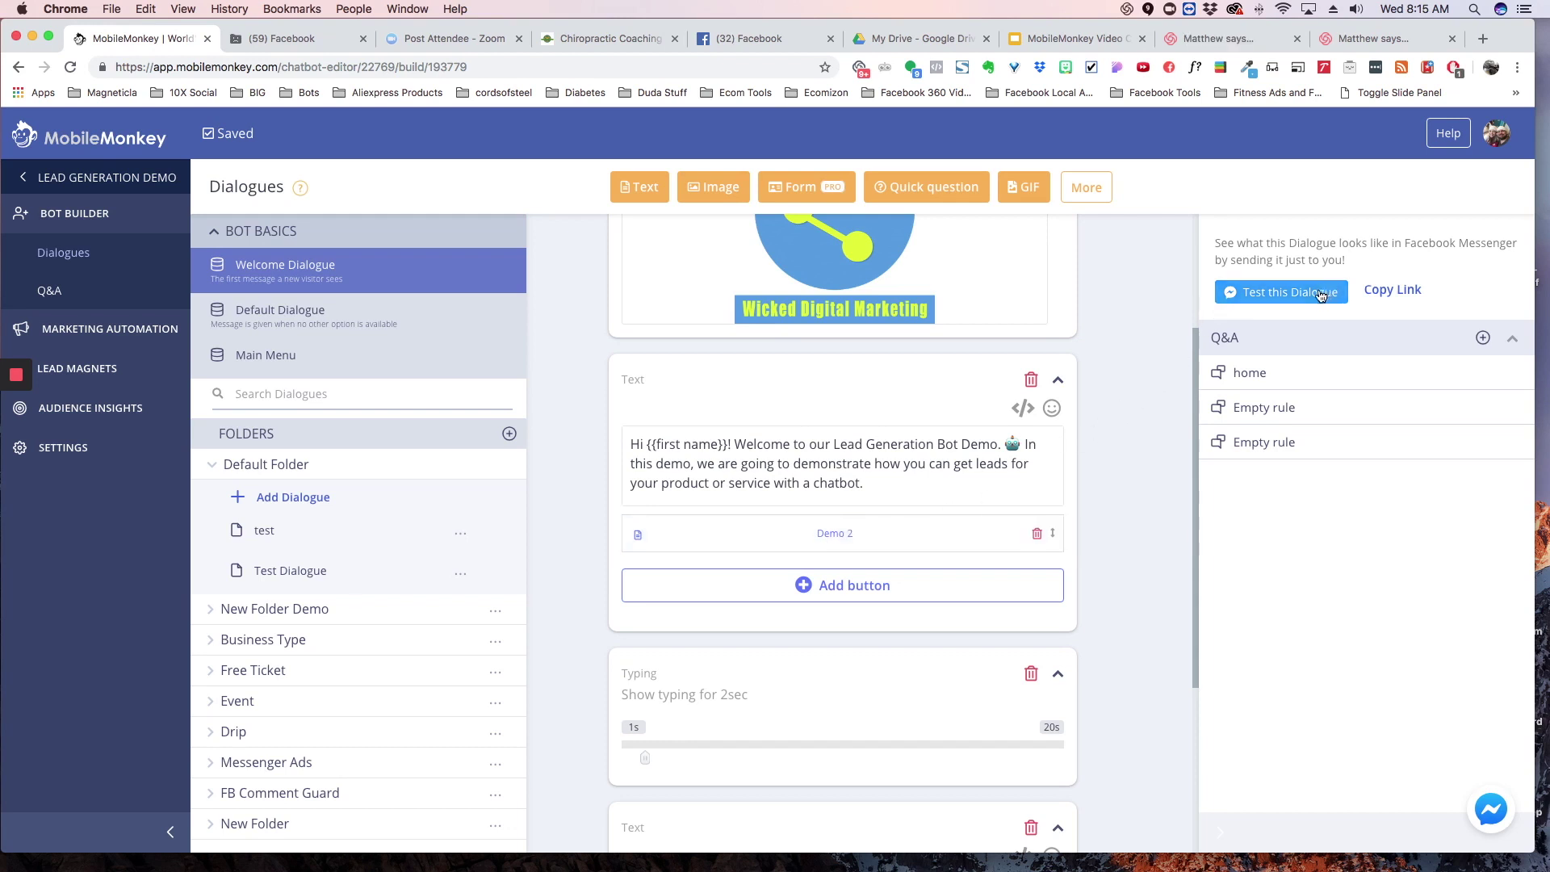
{"action": "left_click", "coordinate": [1282, 293]}
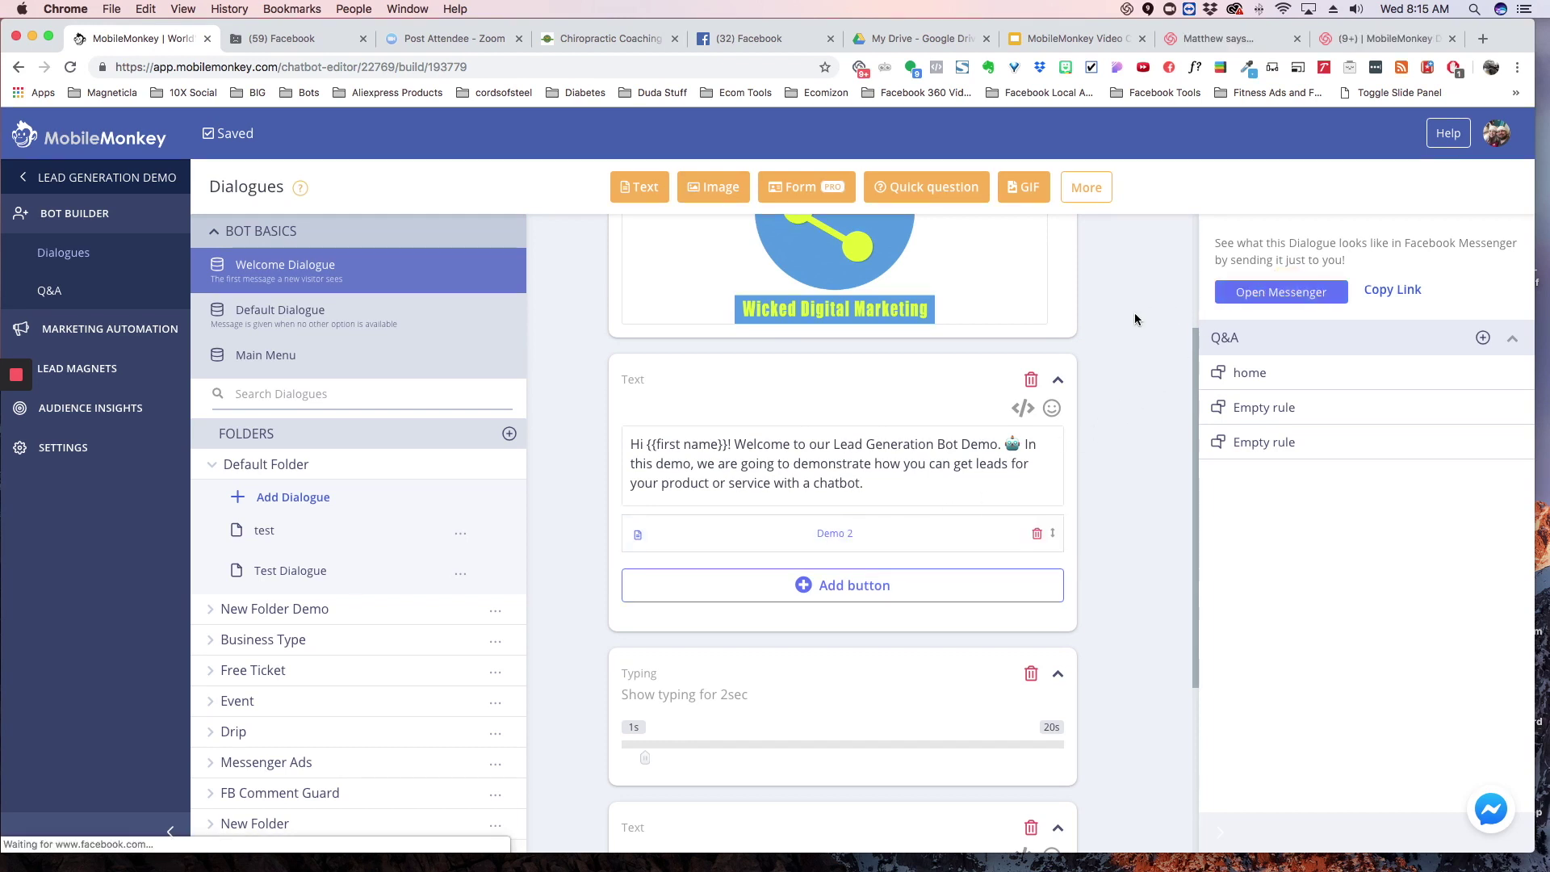
{"action": "left_click", "coordinate": [1303, 292]}
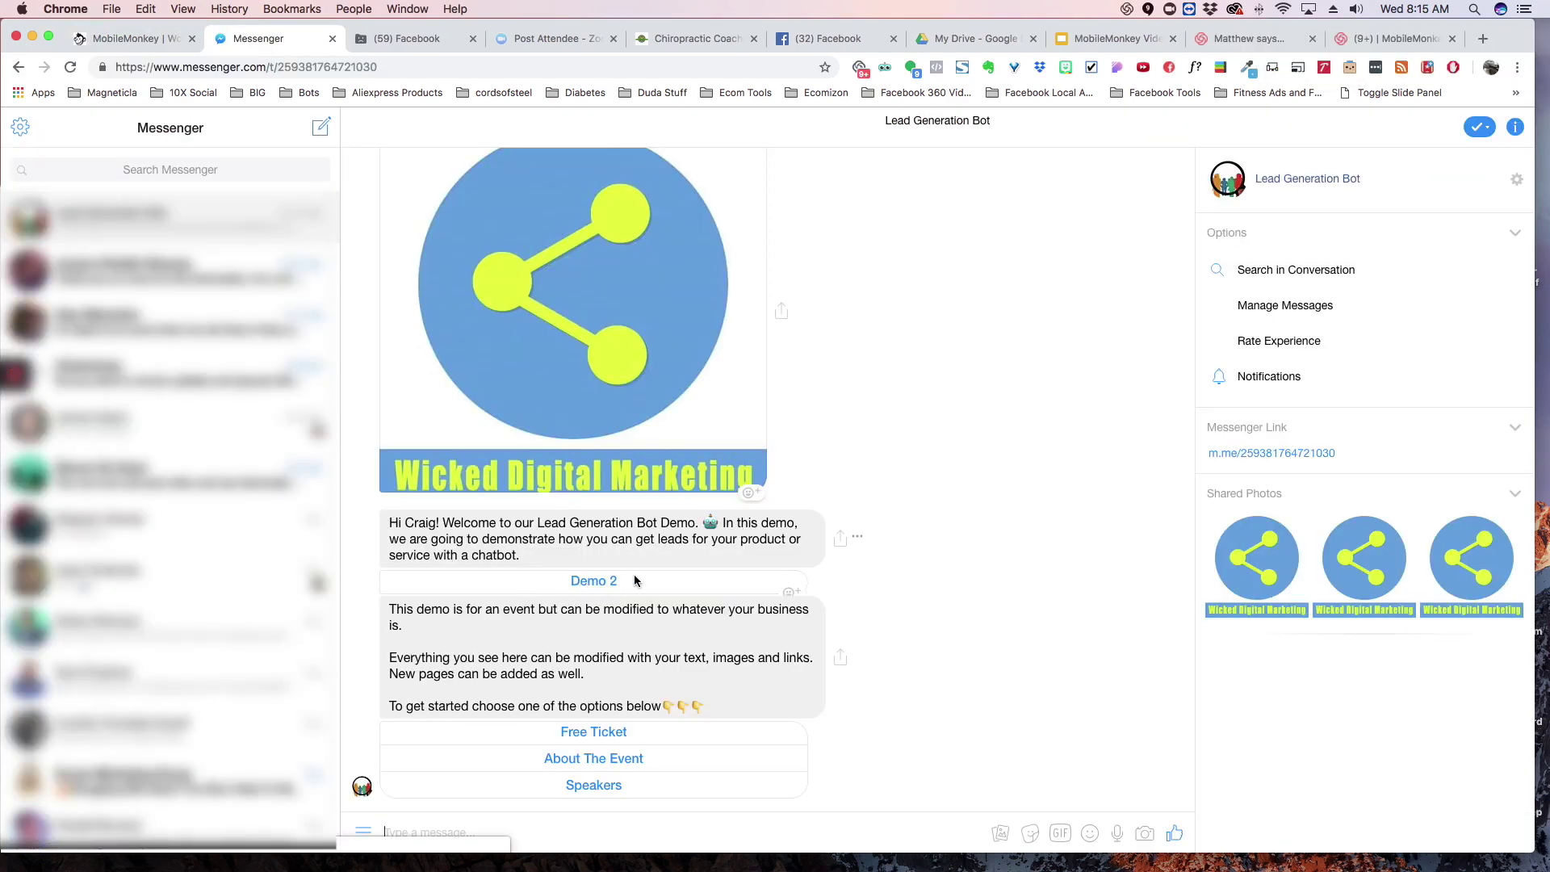
Tap Demo 2 to get the 'Hello, how are you Craig' reply, then return to MobileMonkey
{"action": "left_click", "coordinate": [592, 583]}
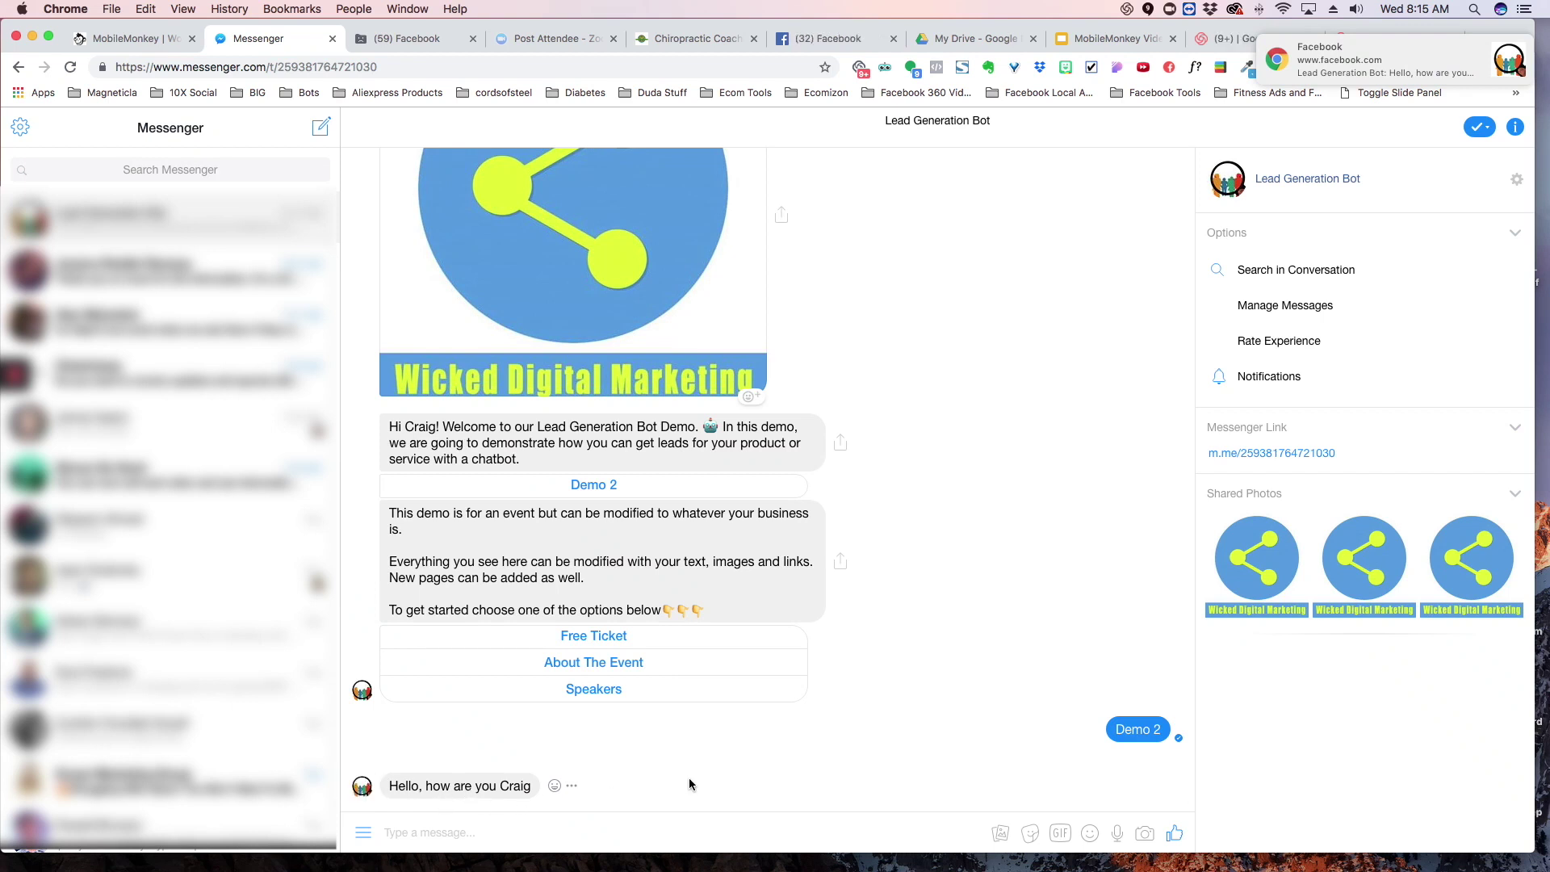
{"action": "left_click", "coordinate": [116, 39]}
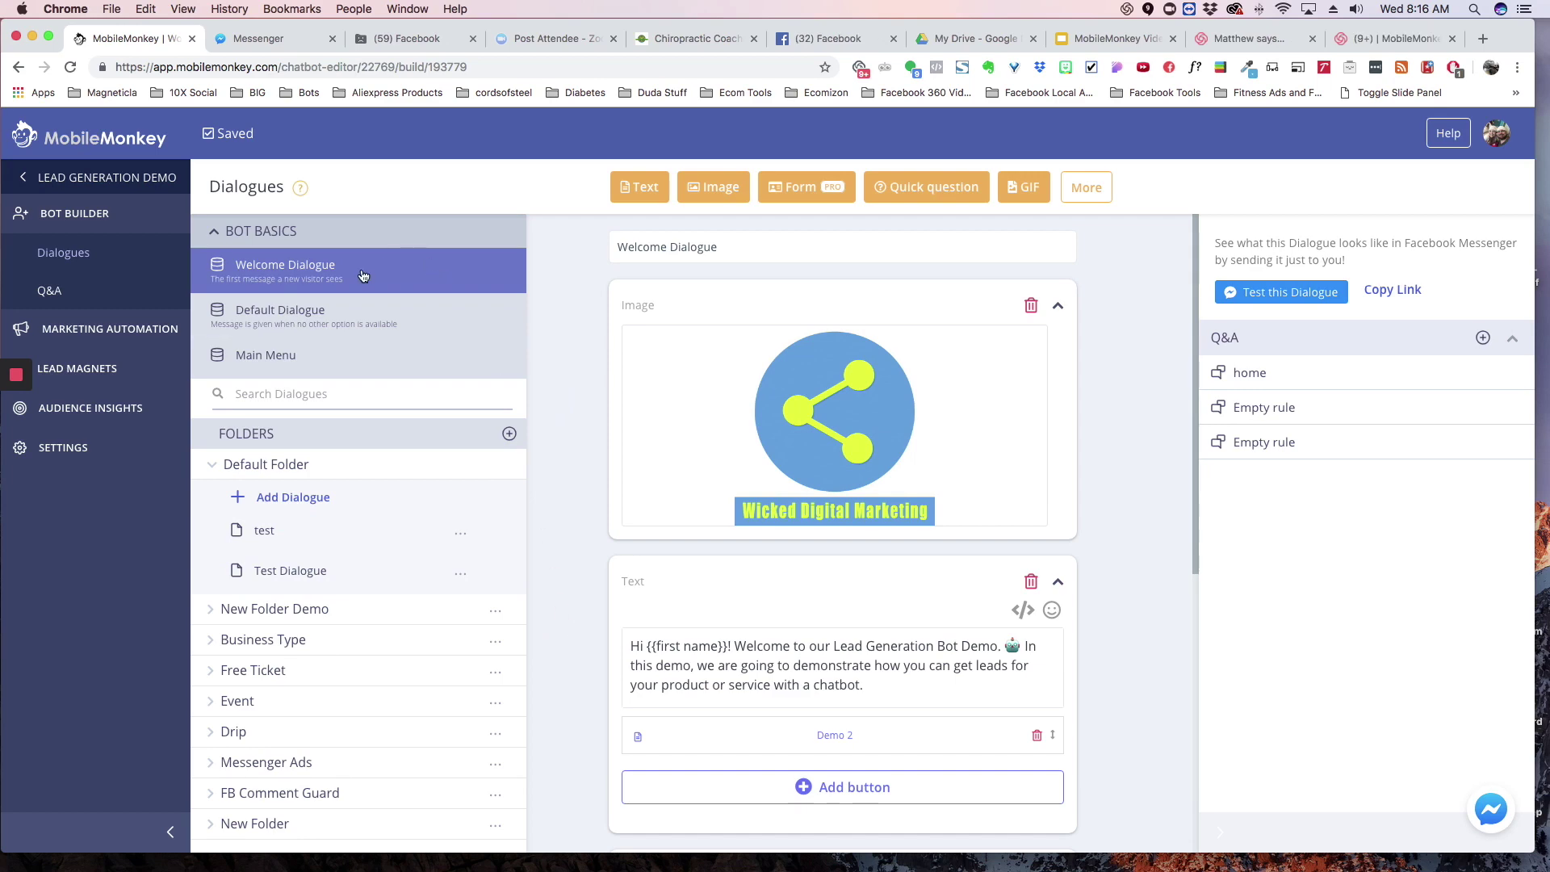
Send the test dialogue to Messenger and add 'test' as its Q&A trigger keyword
{"action": "left_click", "coordinate": [264, 531]}
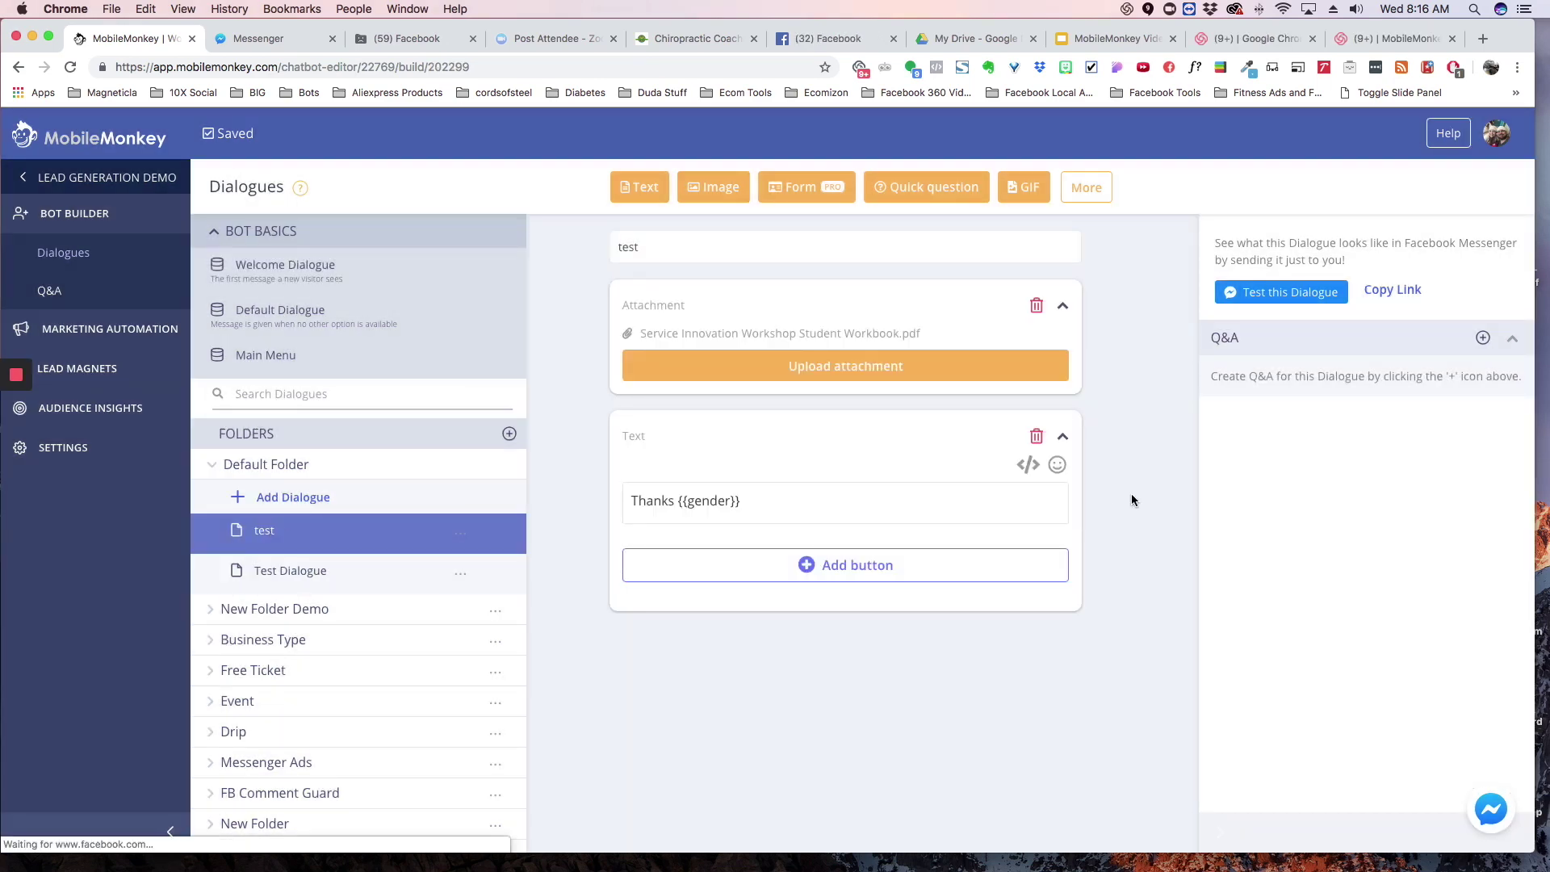
{"action": "left_click", "coordinate": [1298, 294]}
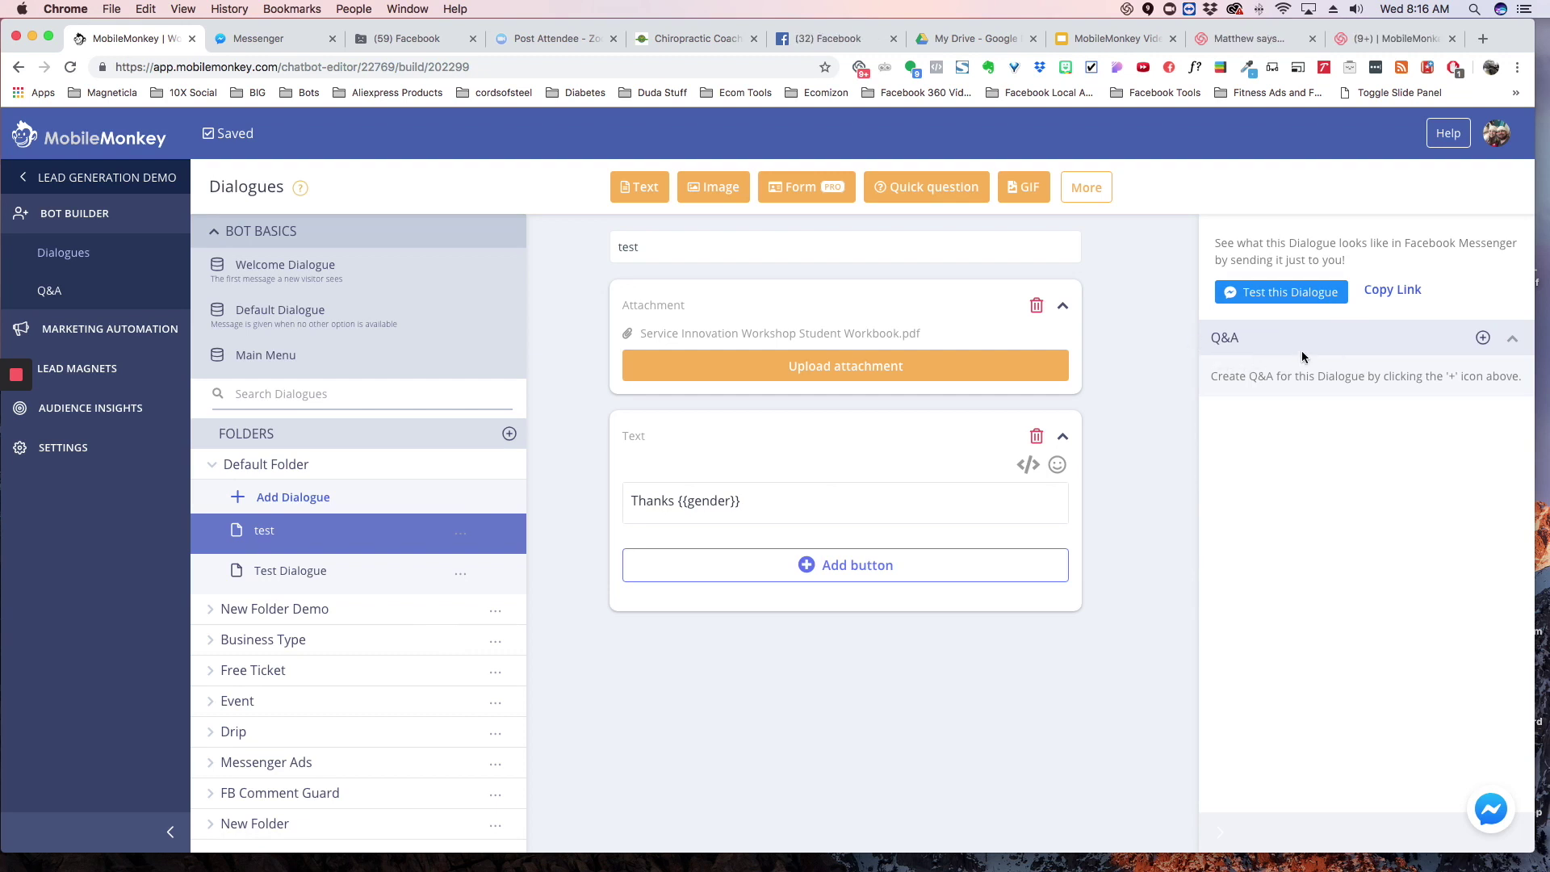
{"action": "left_click", "coordinate": [1483, 337]}
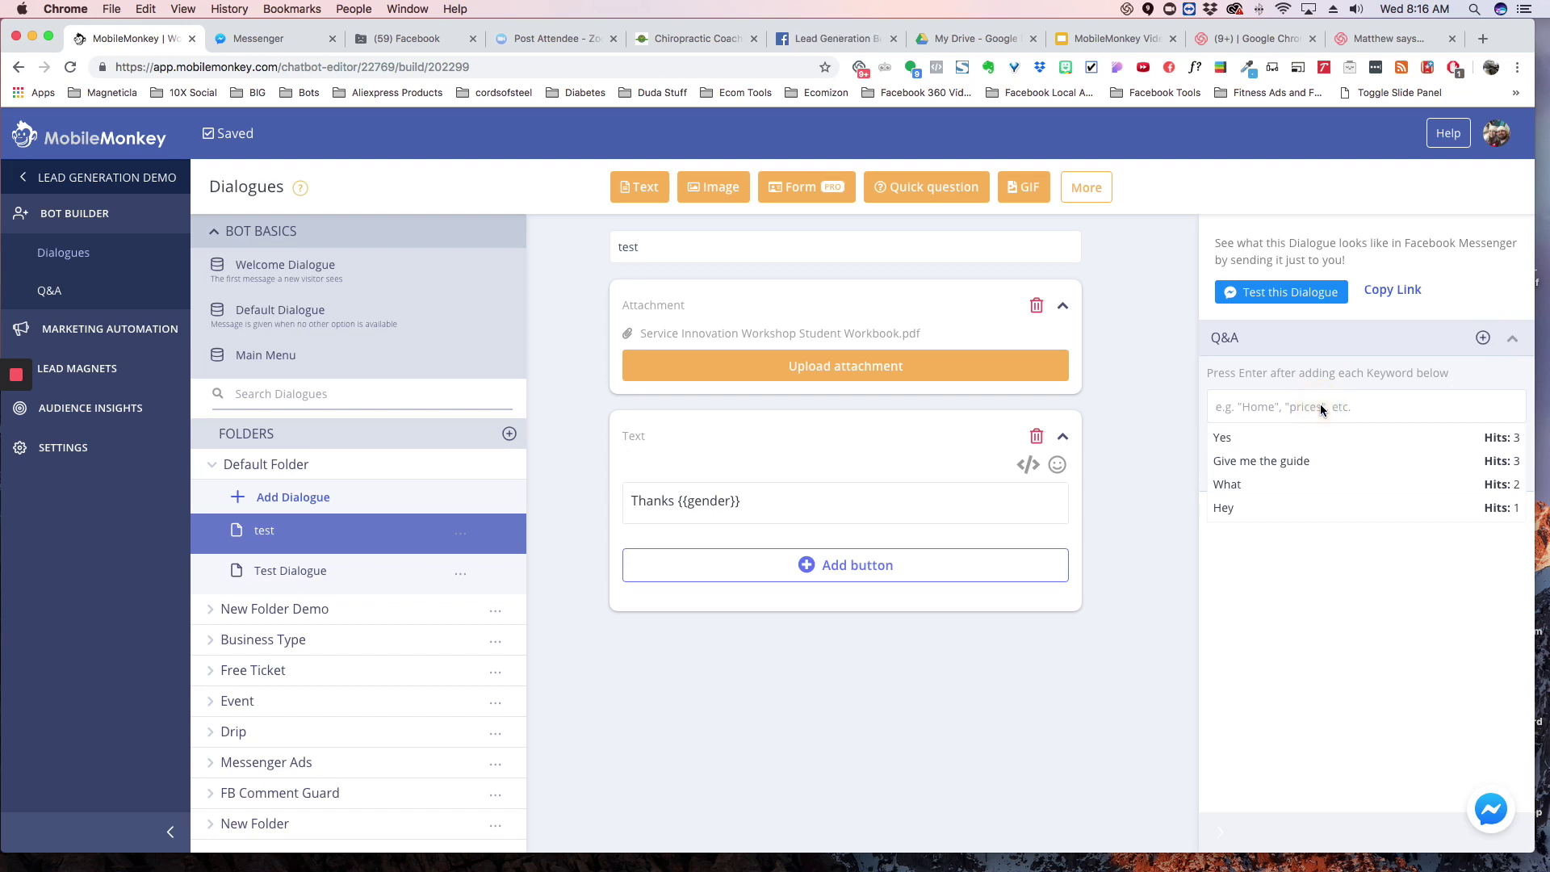
{"action": "type", "text": "d"}
{"action": "type", "text": "test"}
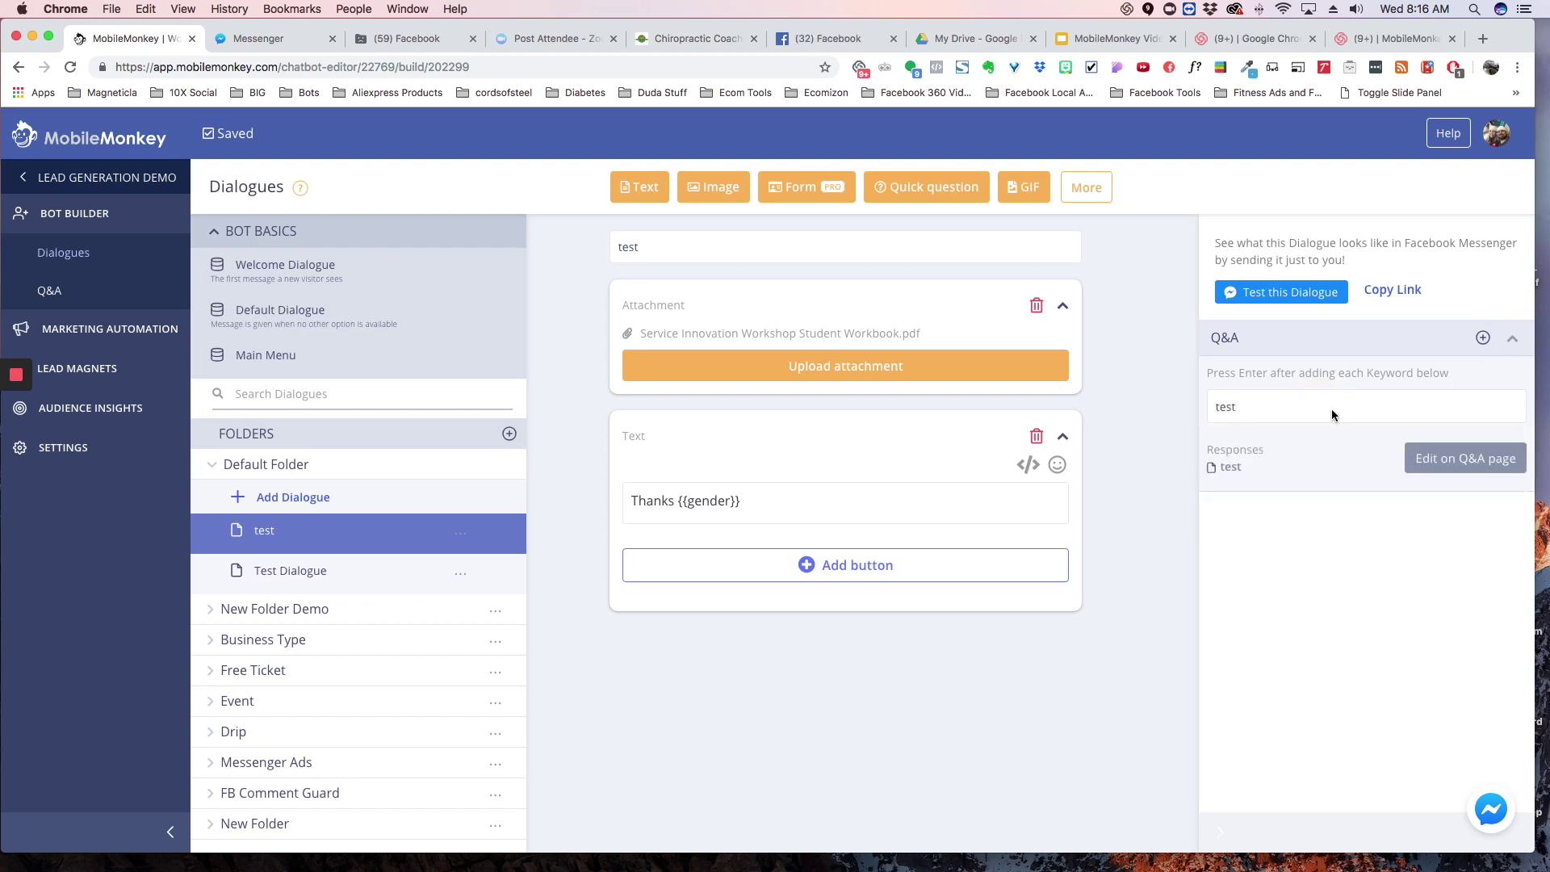
{"action": "key", "text": "Return"}
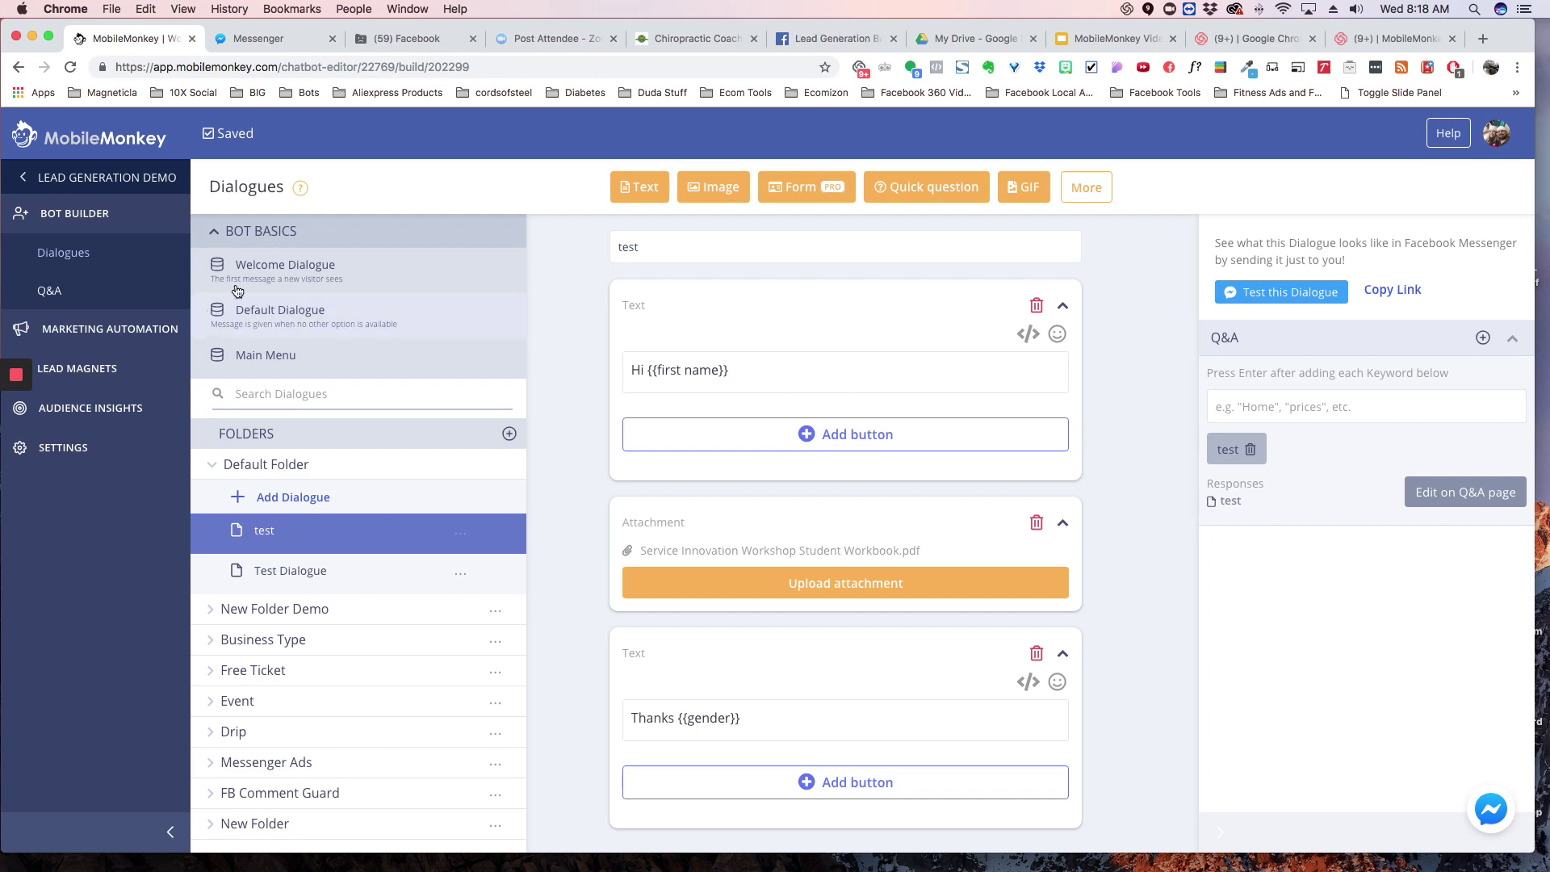
Resend the Welcome Dialogue as a test and switch to the Messenger conversation
{"action": "left_click", "coordinate": [297, 269]}
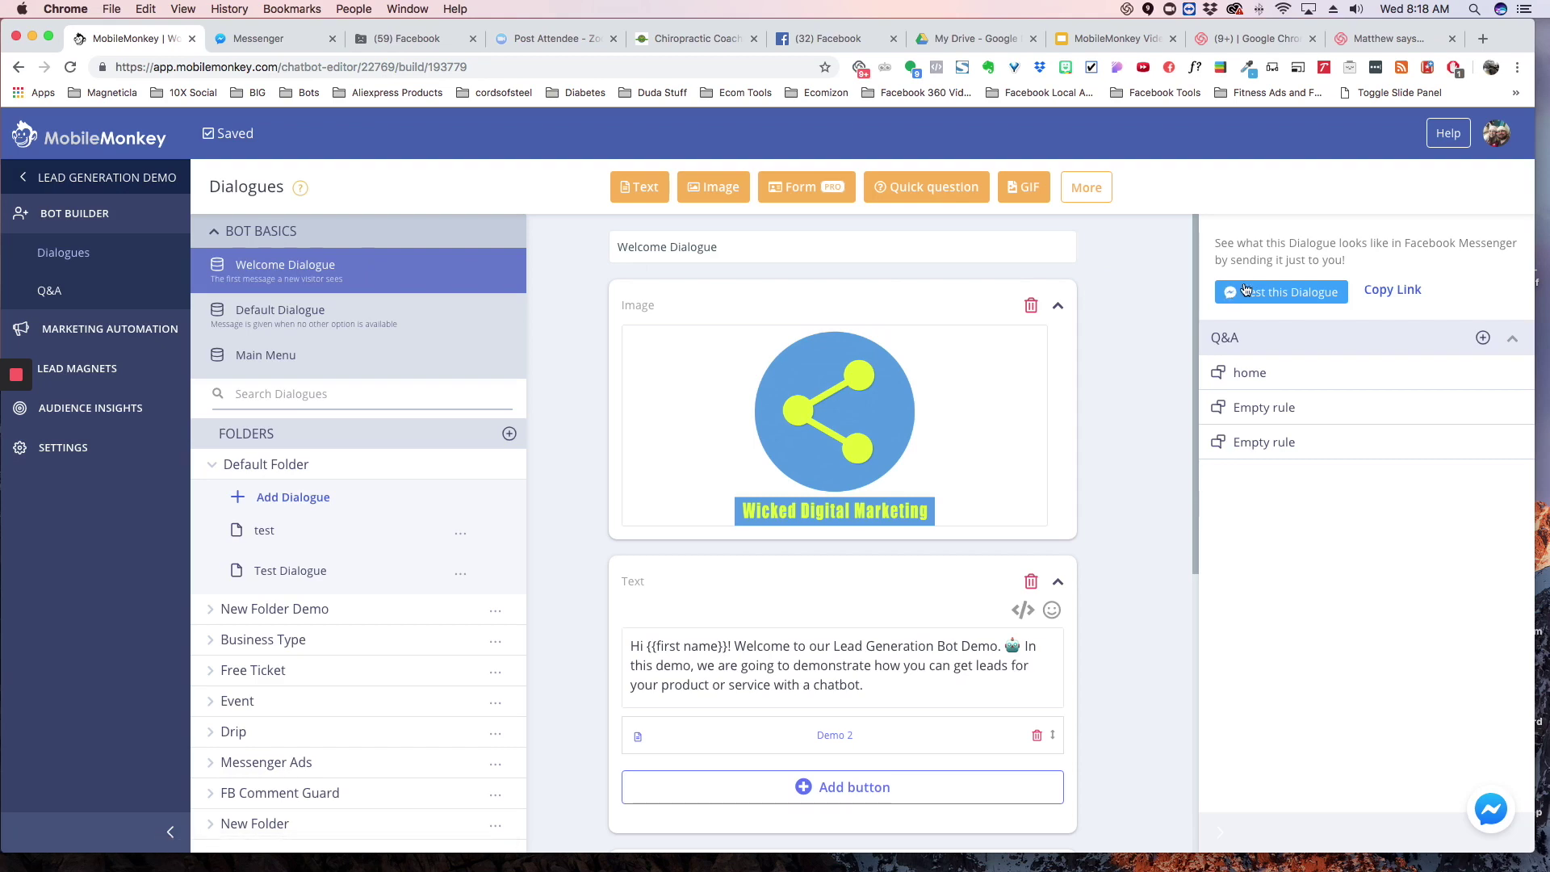
{"action": "left_click", "coordinate": [1274, 291]}
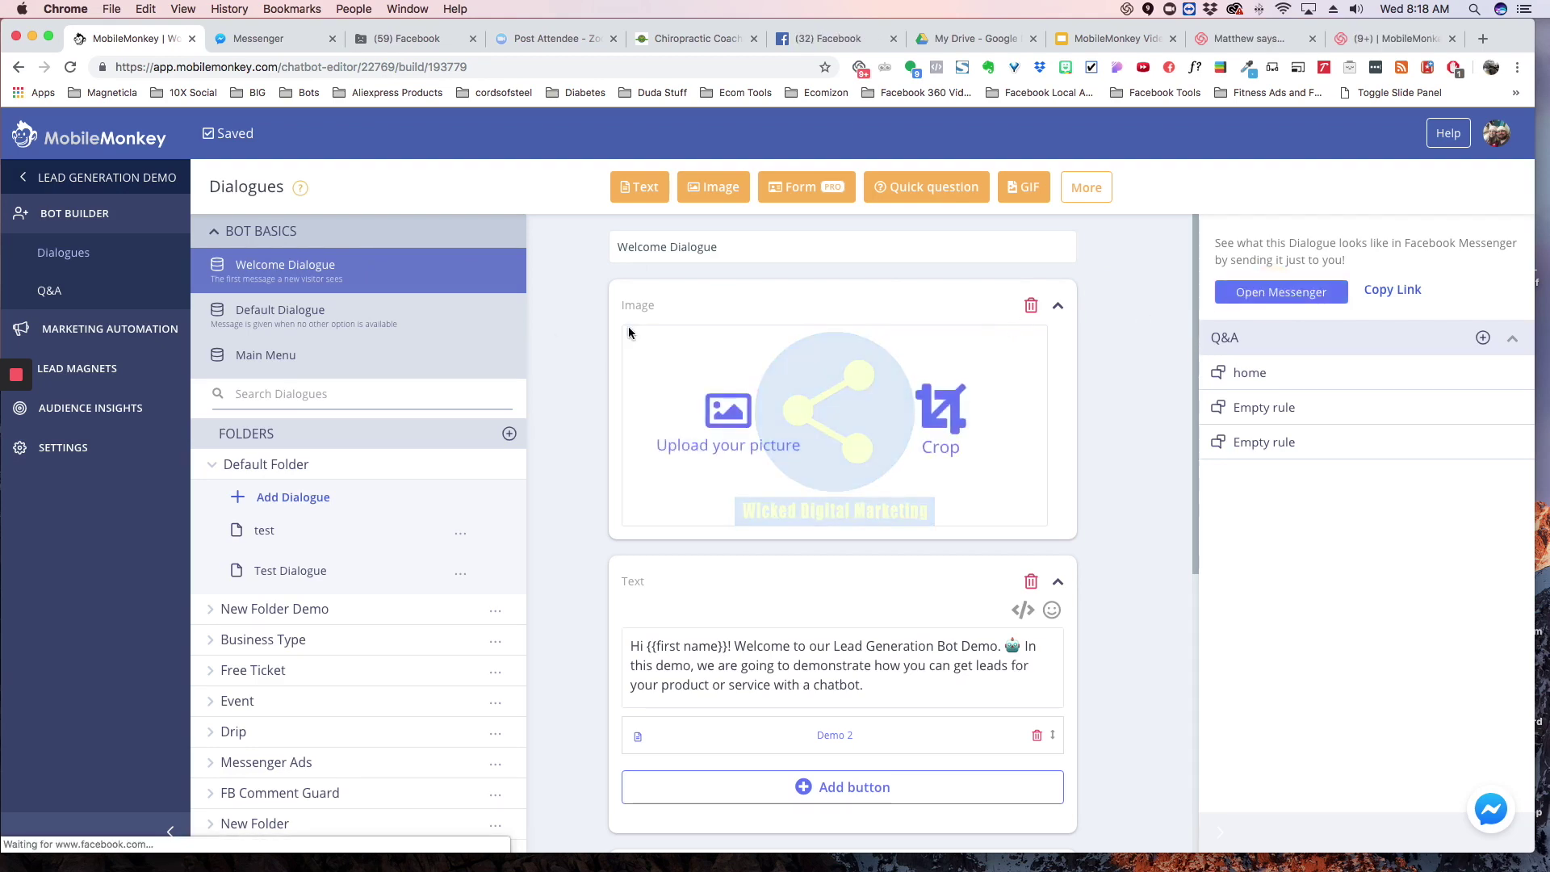
{"action": "left_click", "coordinate": [256, 39]}
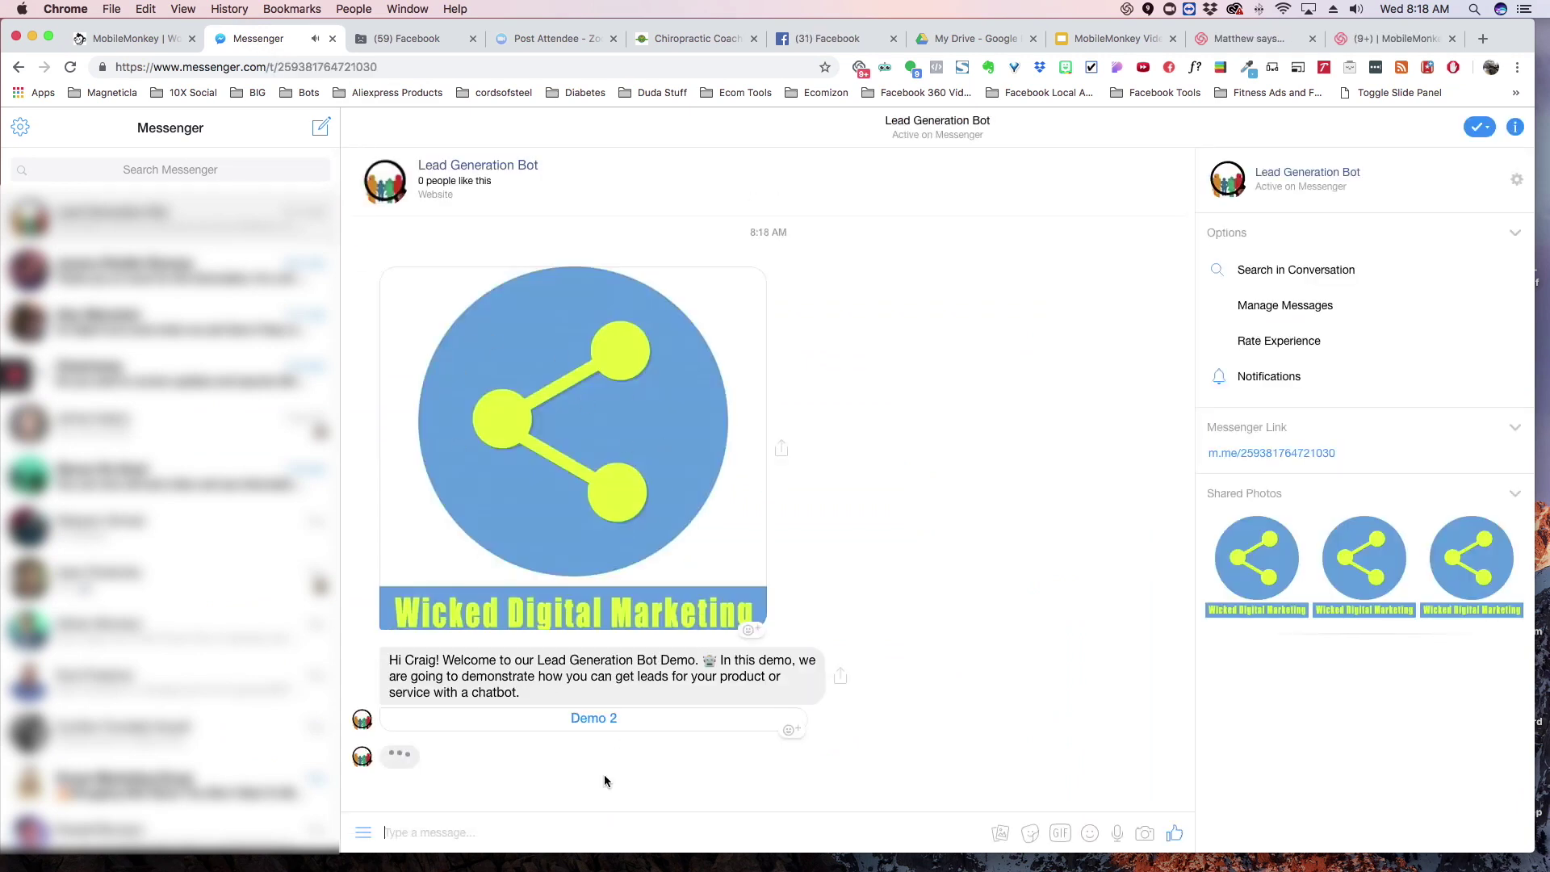
{"action": "type", "text": "test"}
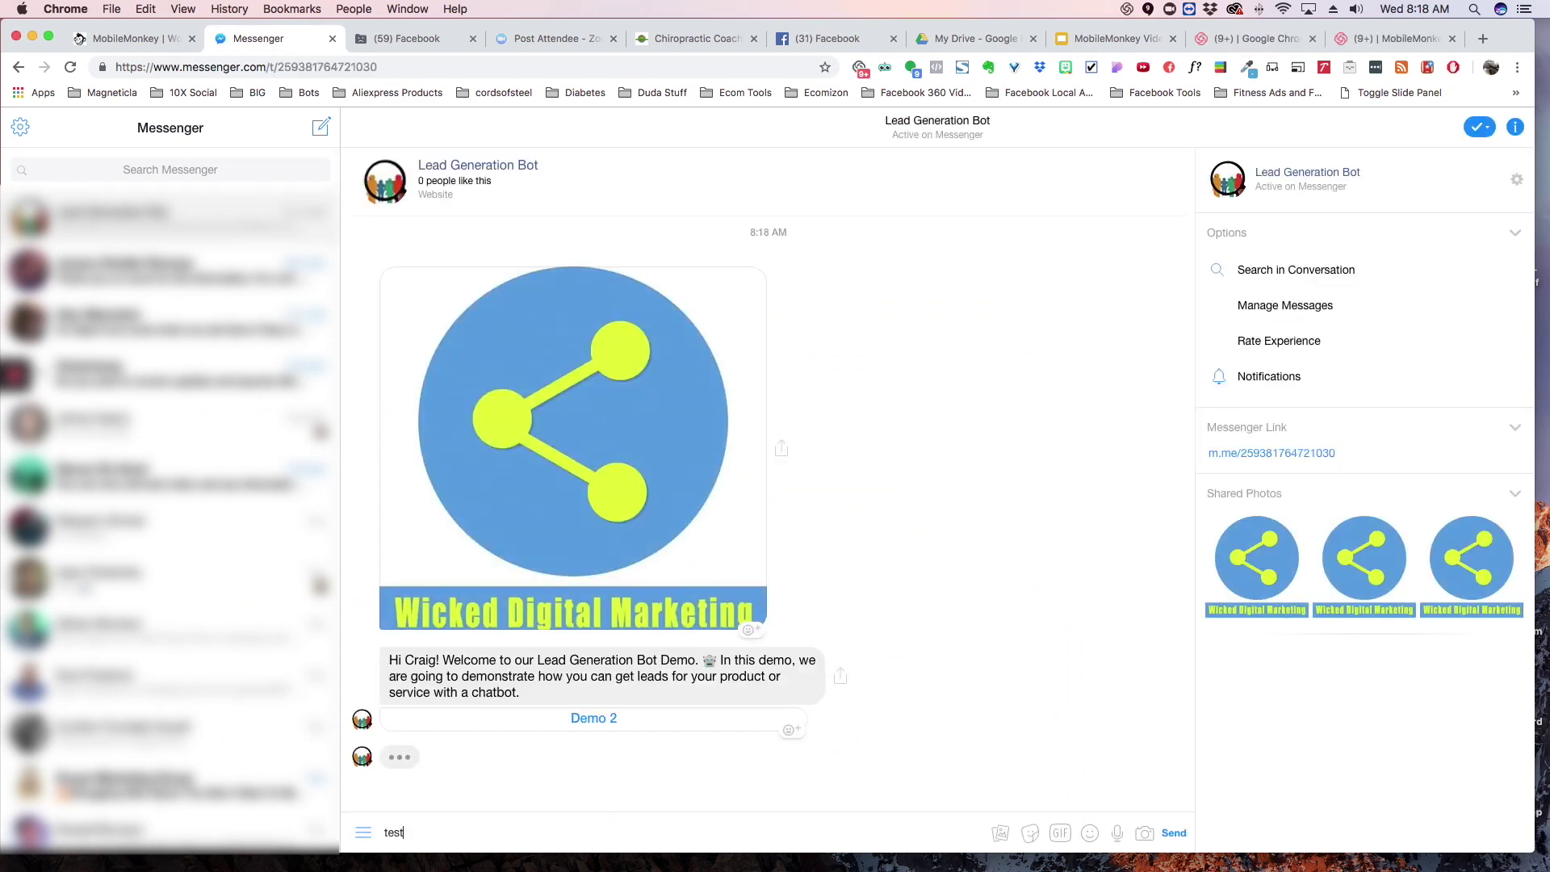
Send 'test' to the bot in Messenger, then return to MobileMonkey
{"action": "key", "text": "Return"}
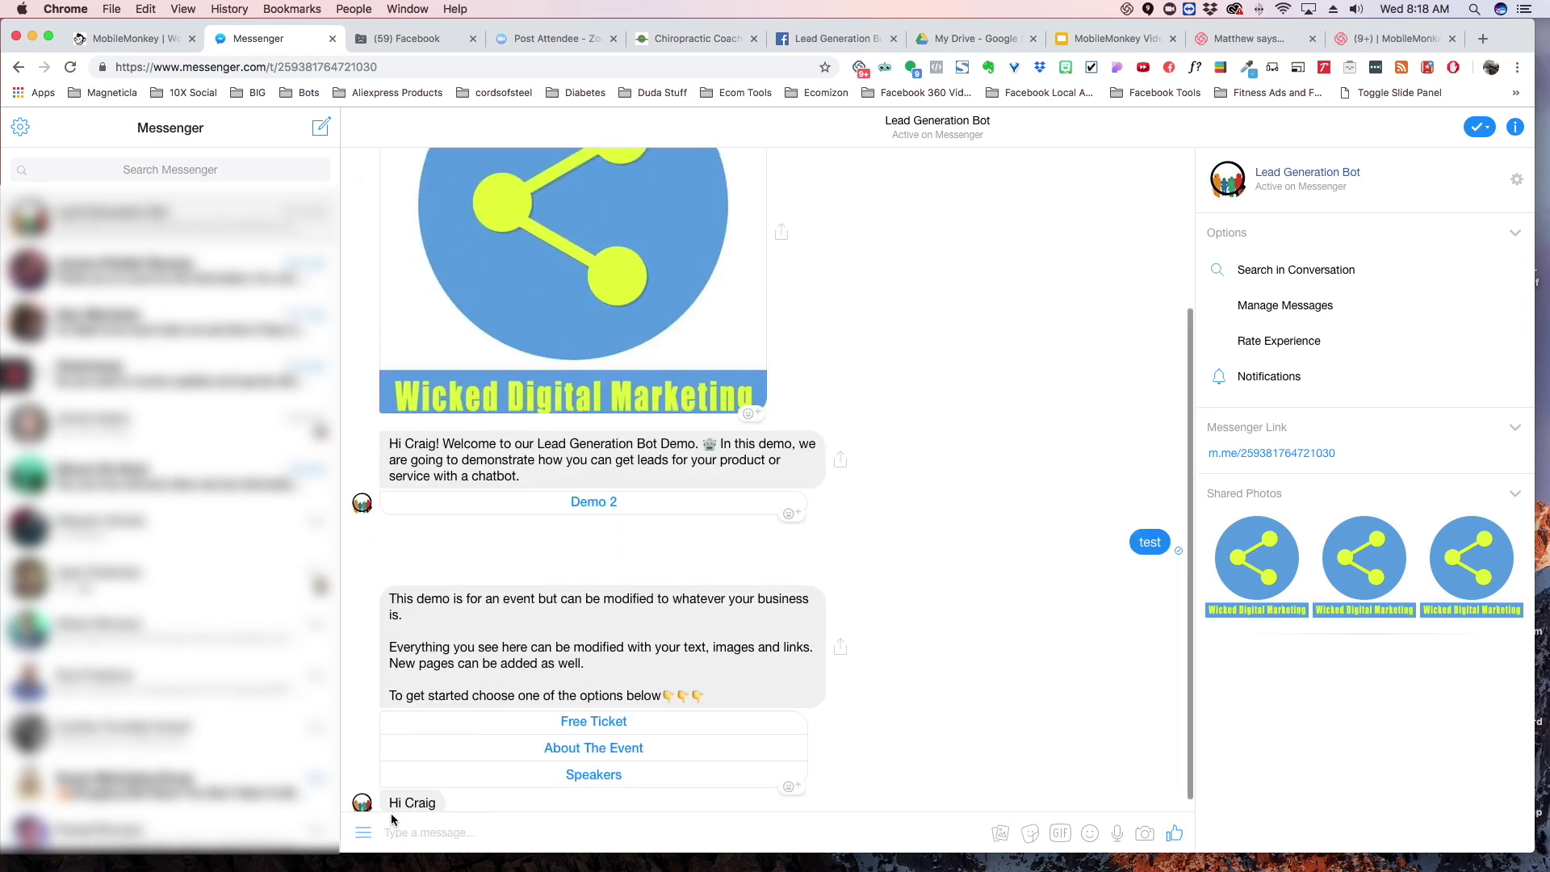
{"action": "left_click", "coordinate": [134, 38]}
Open the test dialogue in Default Folder to review it and its 'test' trigger keyword
{"action": "left_click", "coordinate": [265, 530]}
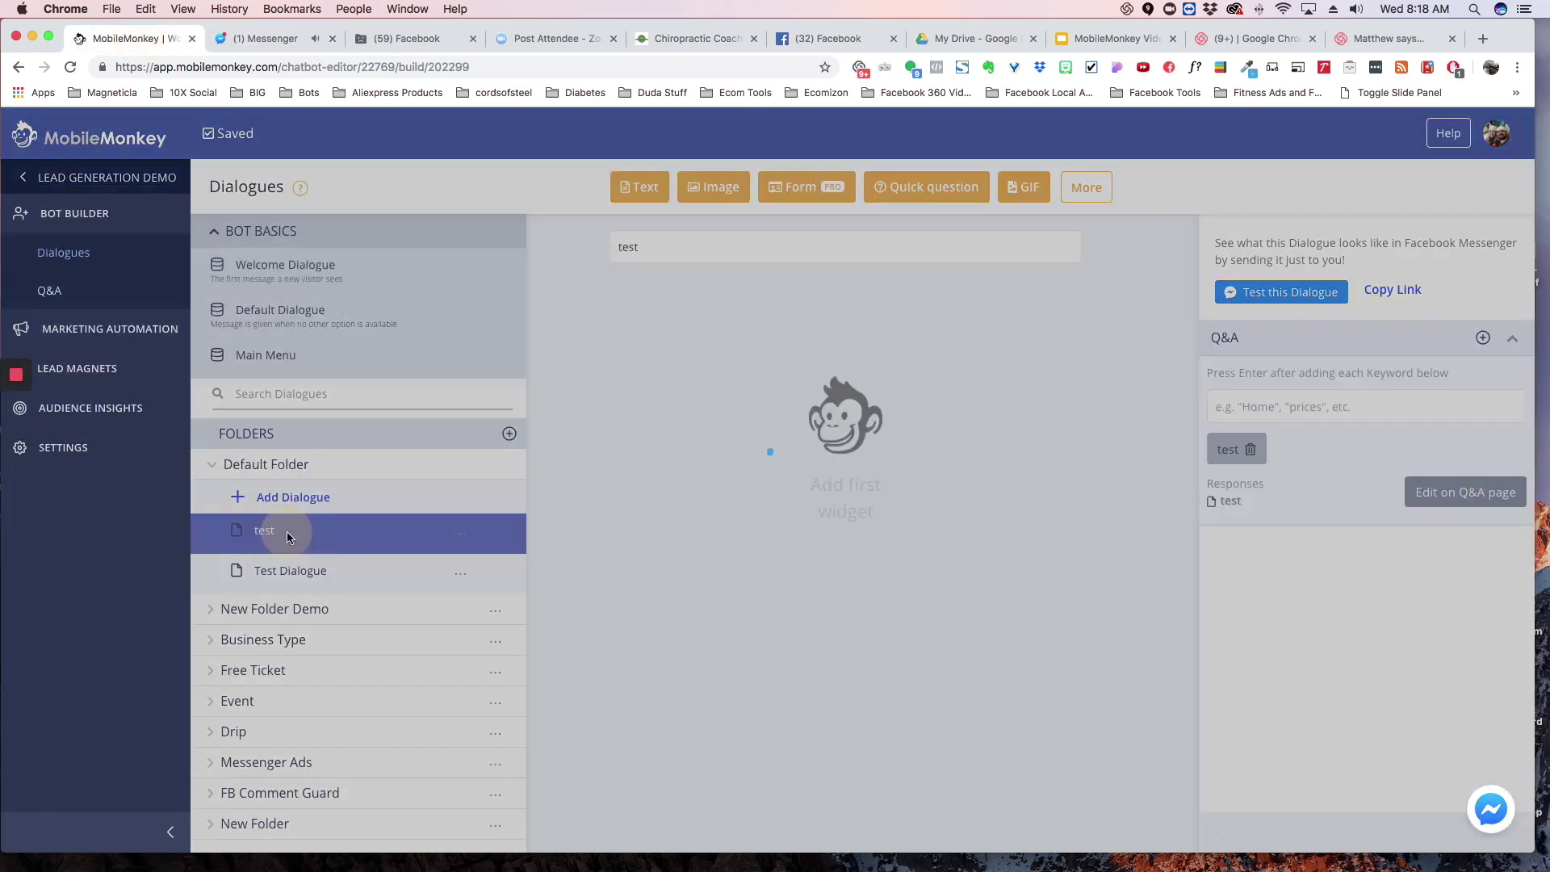